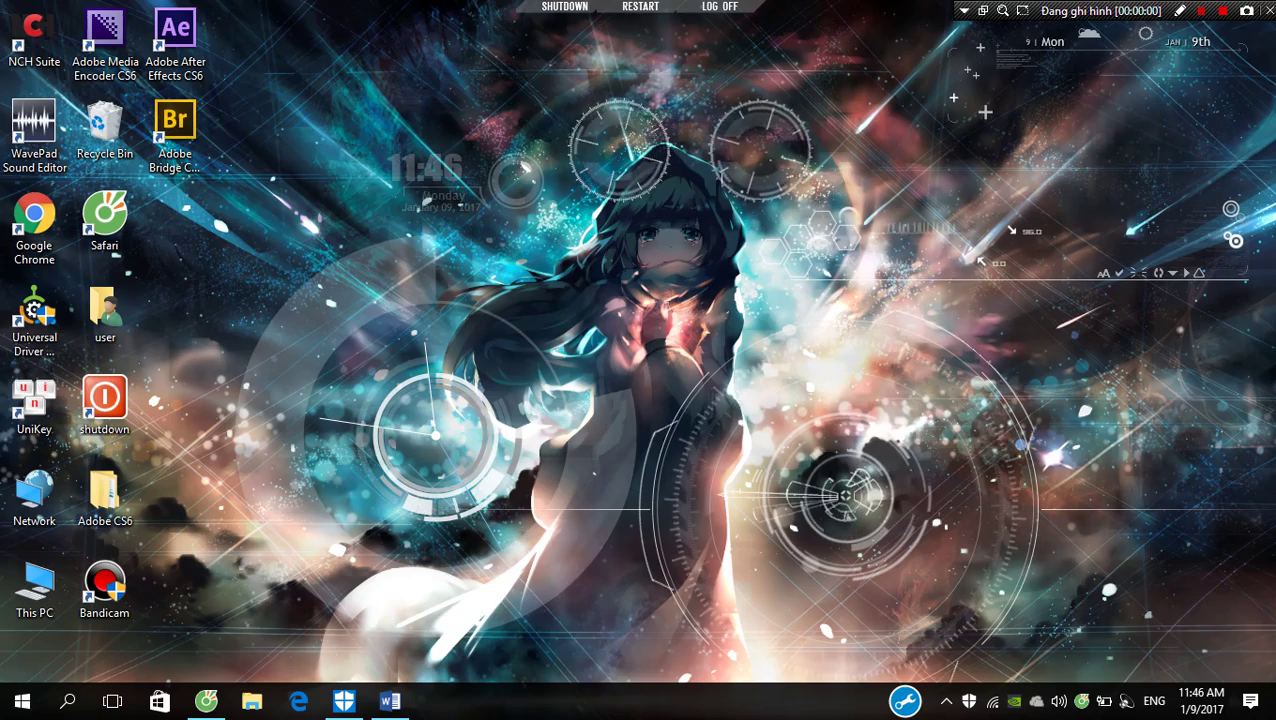
Leave the browser, return to the desktop and bring the Word document to the front.
key(alt+Tab)
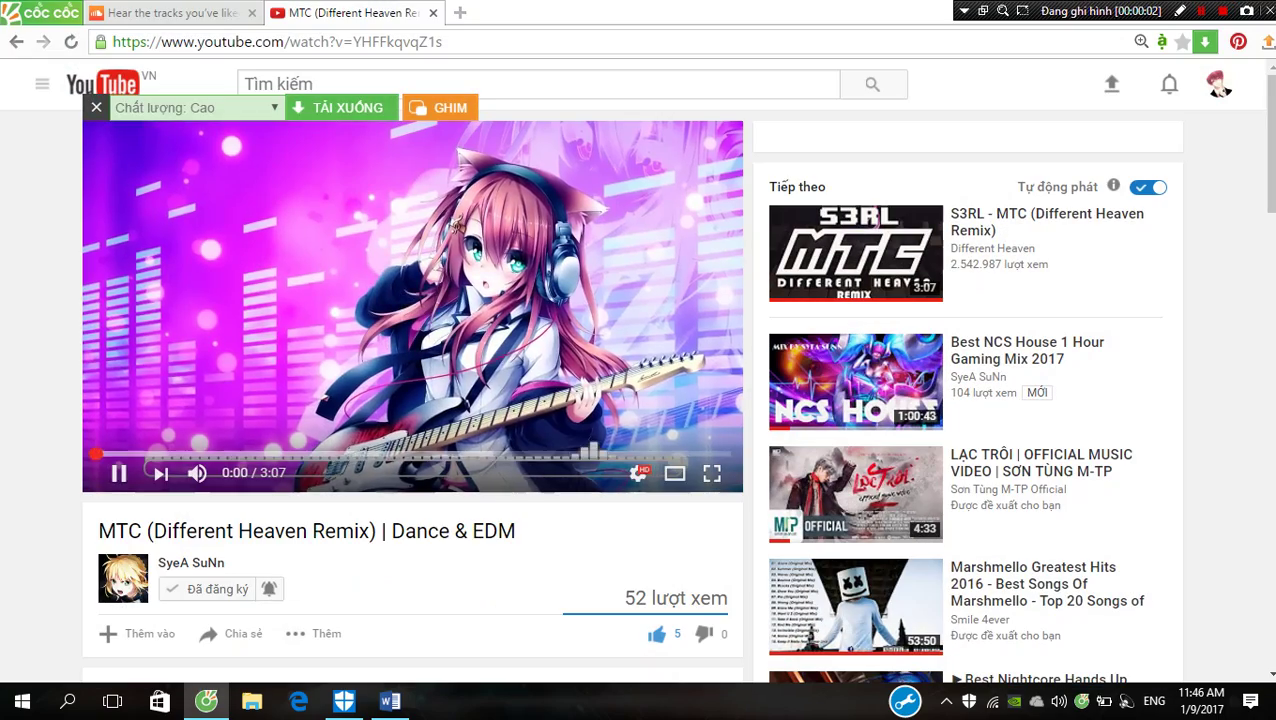
key(super+d)
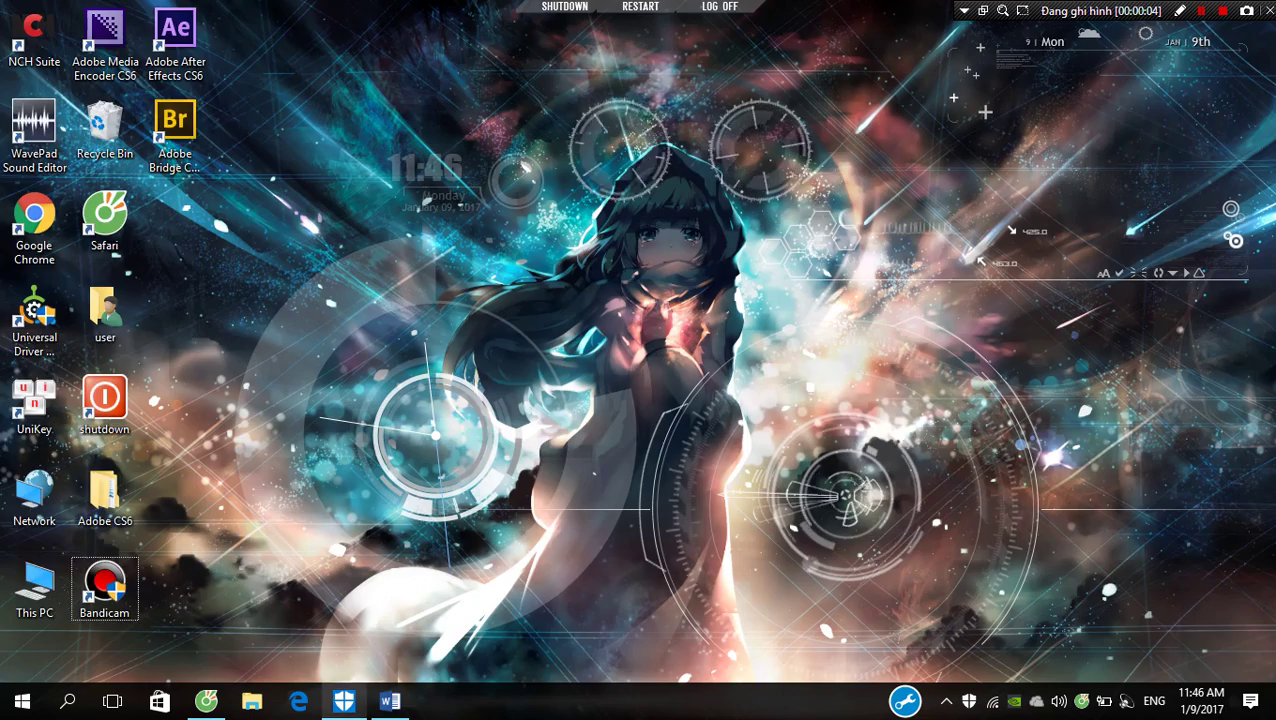
click(390, 701)
Type the Vietnamese intro about cutting a circular logo with Photoshop Online.
text(Video naày minh sehuoướng daẫn các)
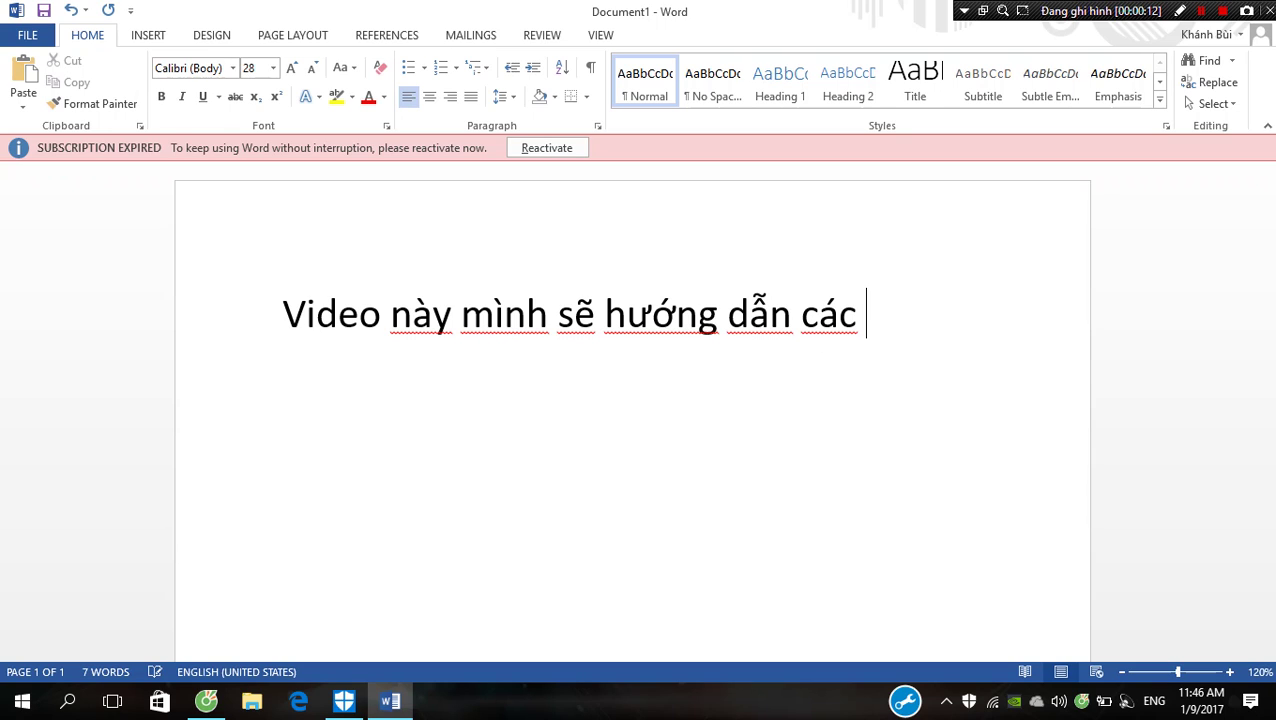
text(bạn cachs căts logo hinh tronf bawngf )
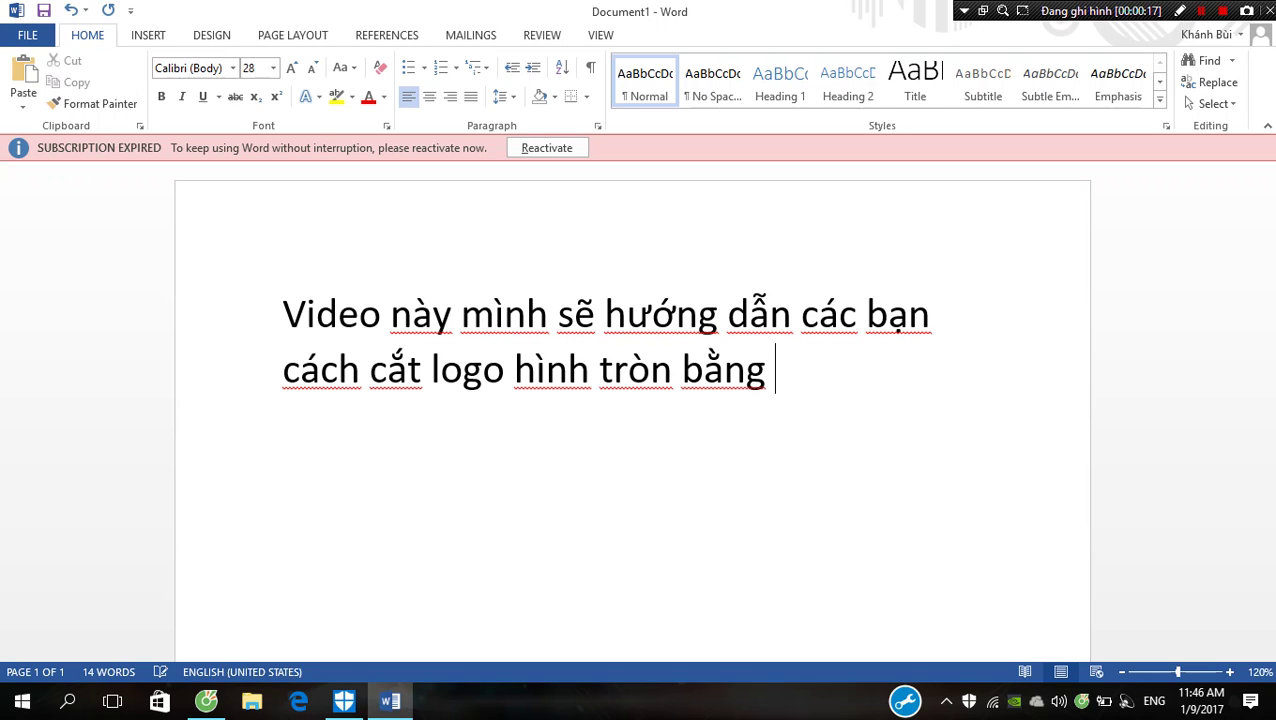
text(ho)
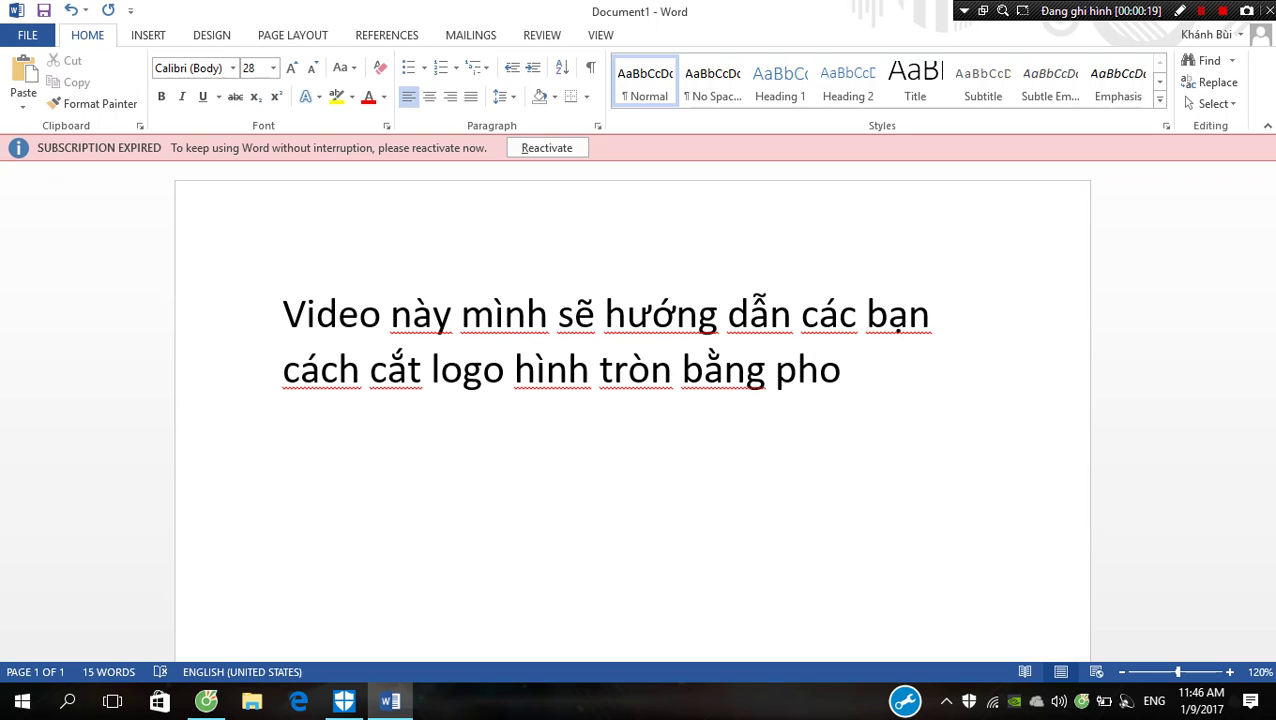
text(oshop online)
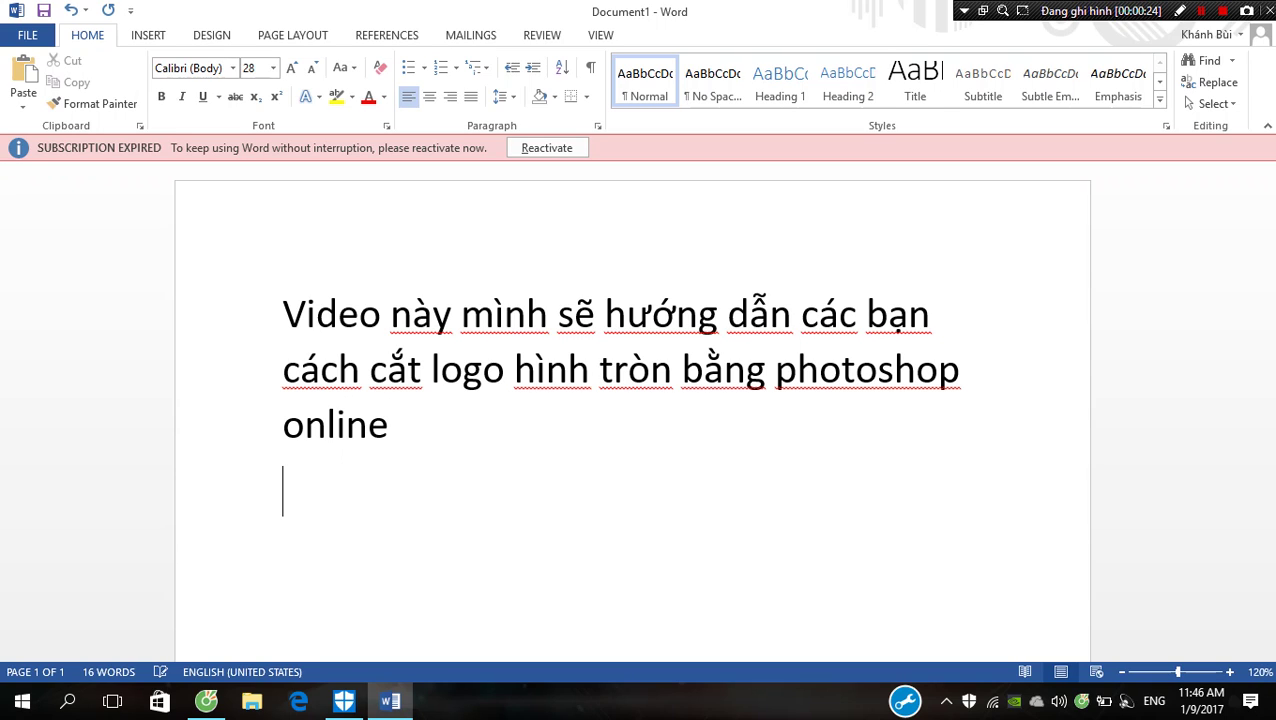
text(zi như 1 troò đ)
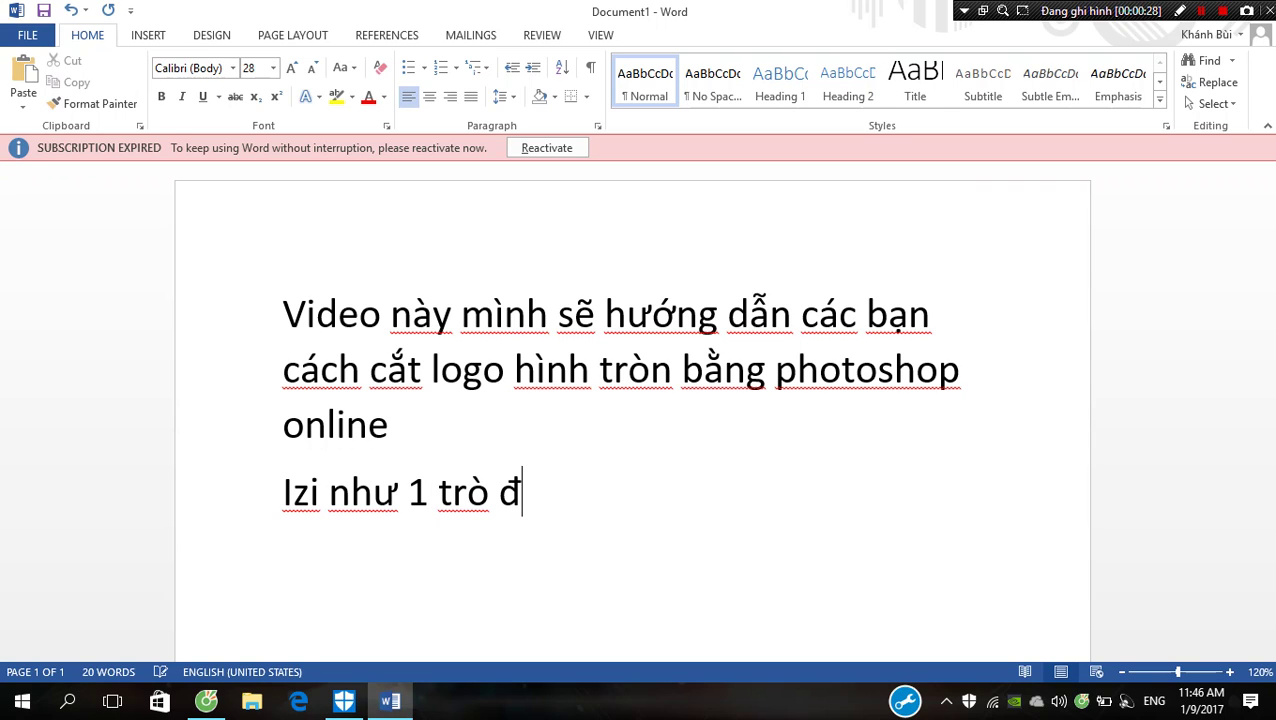
text(af3)
key(Return)
text(Đâuf tien )
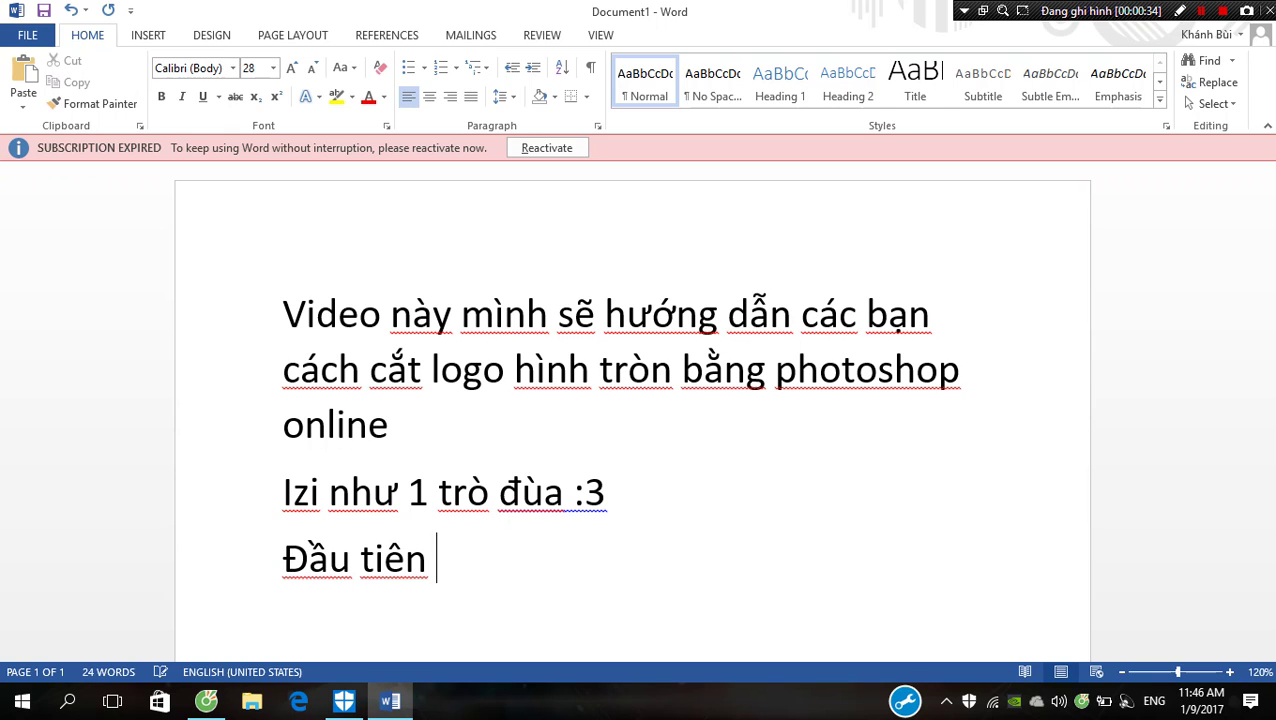
text(các bạn vào linh)
key(BackSpace)
key(BackSpace)
text(nk sau:)
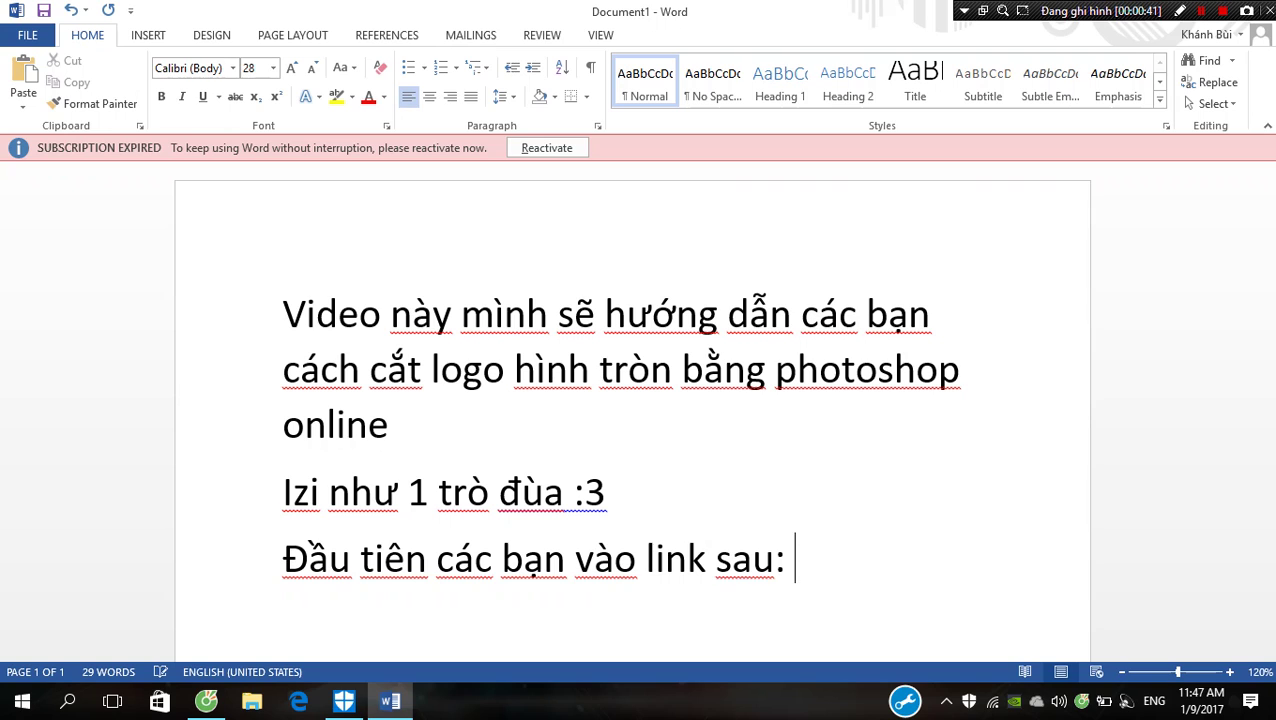
key(Return)
text(http://vforum.vn/photoshop/)
key(space)
key(Return)
text(min)
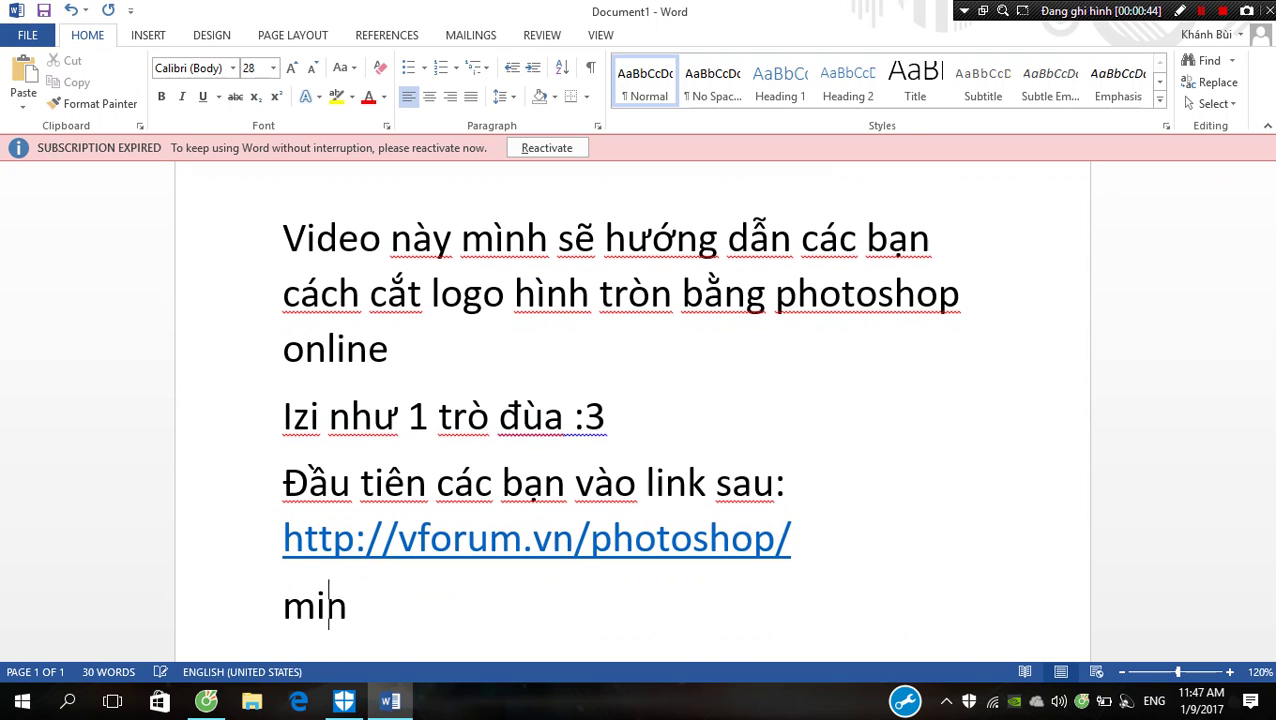
text(h đe)
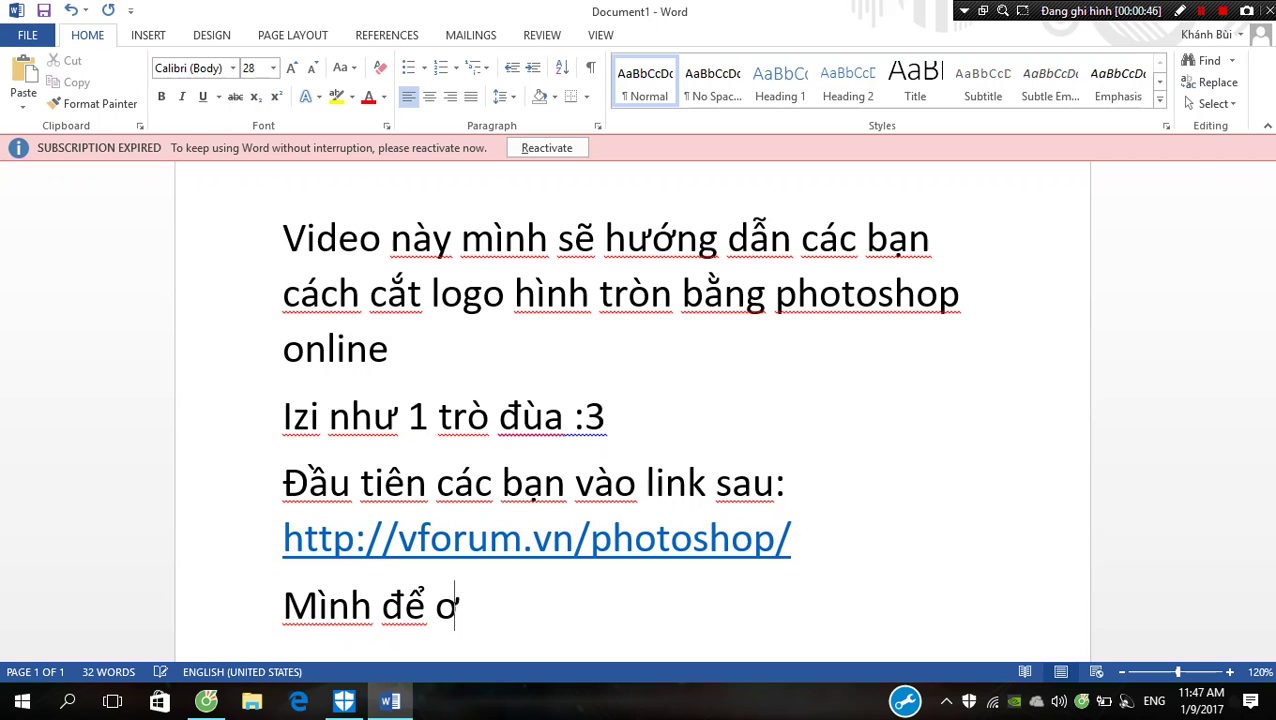
text(dưới ý)
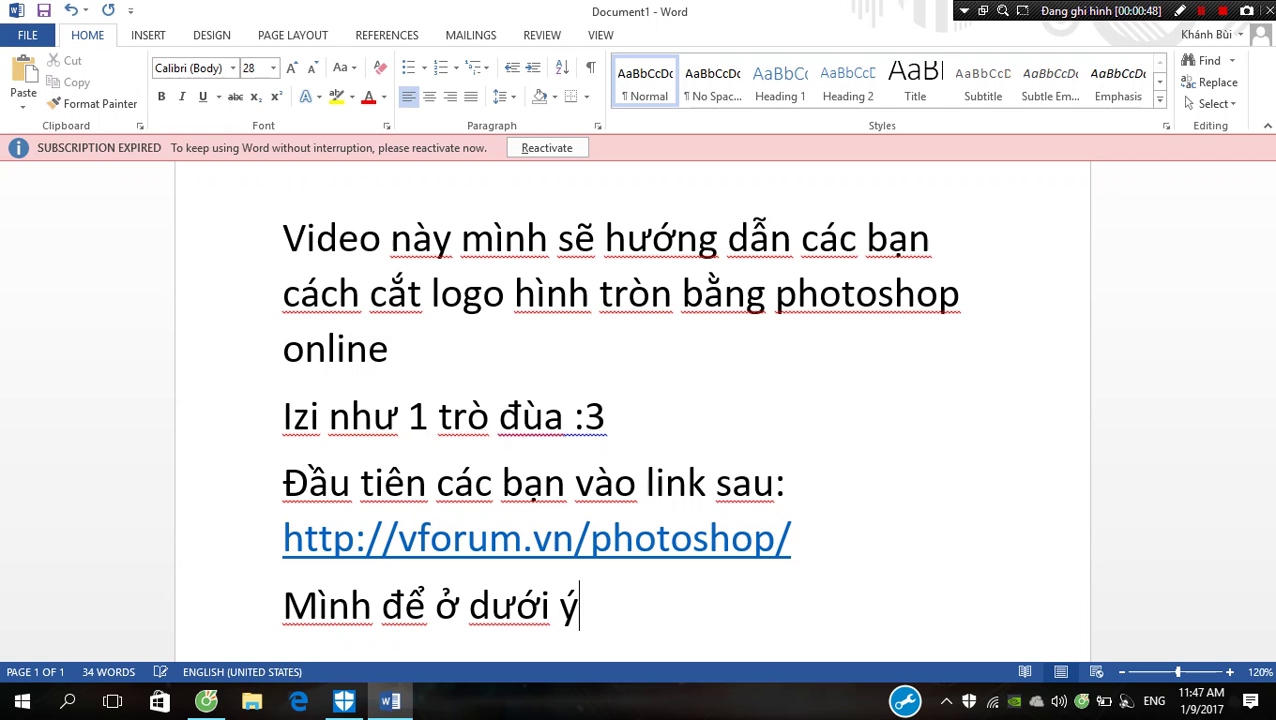
click(206, 701)
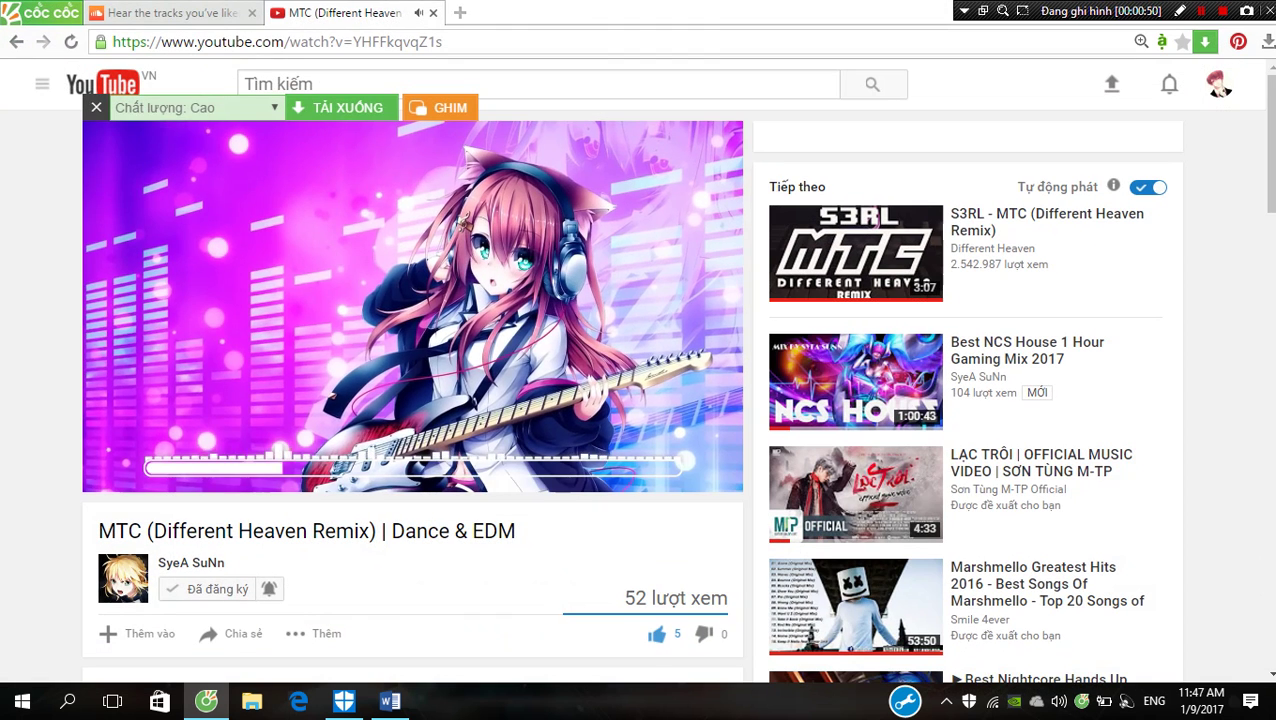
Load vforum.vn/photoshop/ in a new Cốc Cốc tab, then return to Word.
key(ctrl+t)
text(http://vforum.vn/photoshop/)
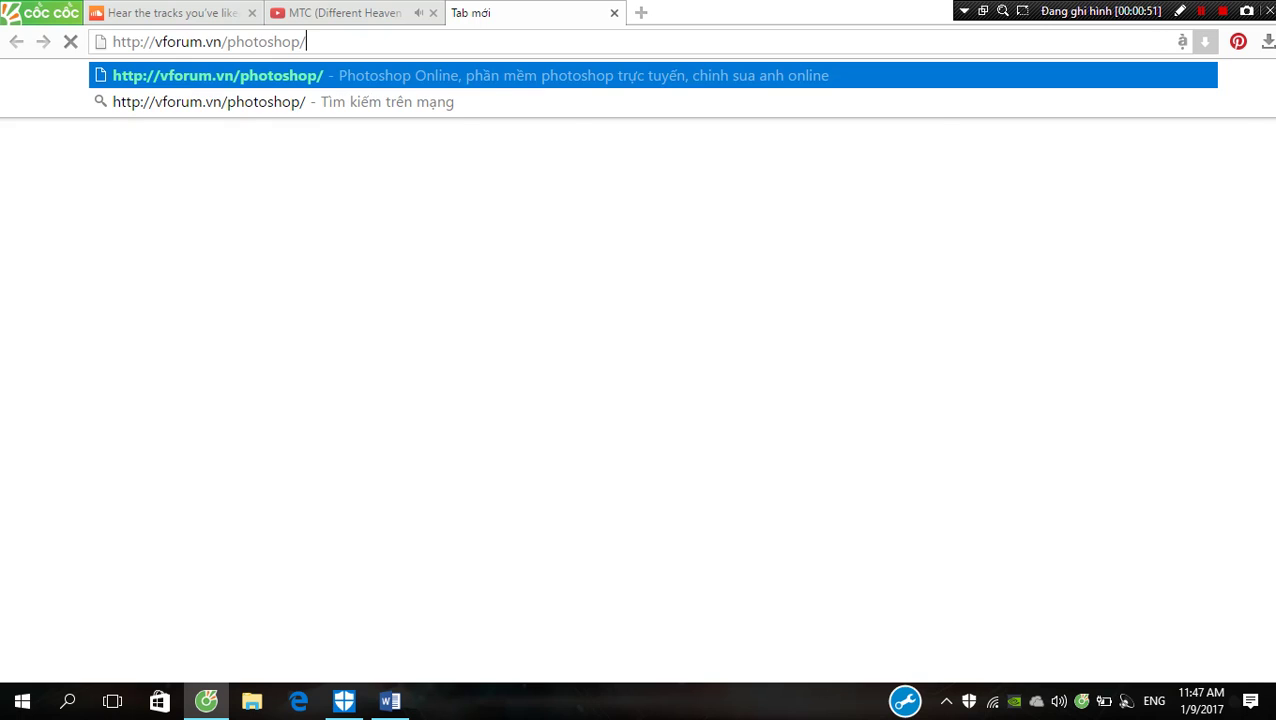
key(Return)
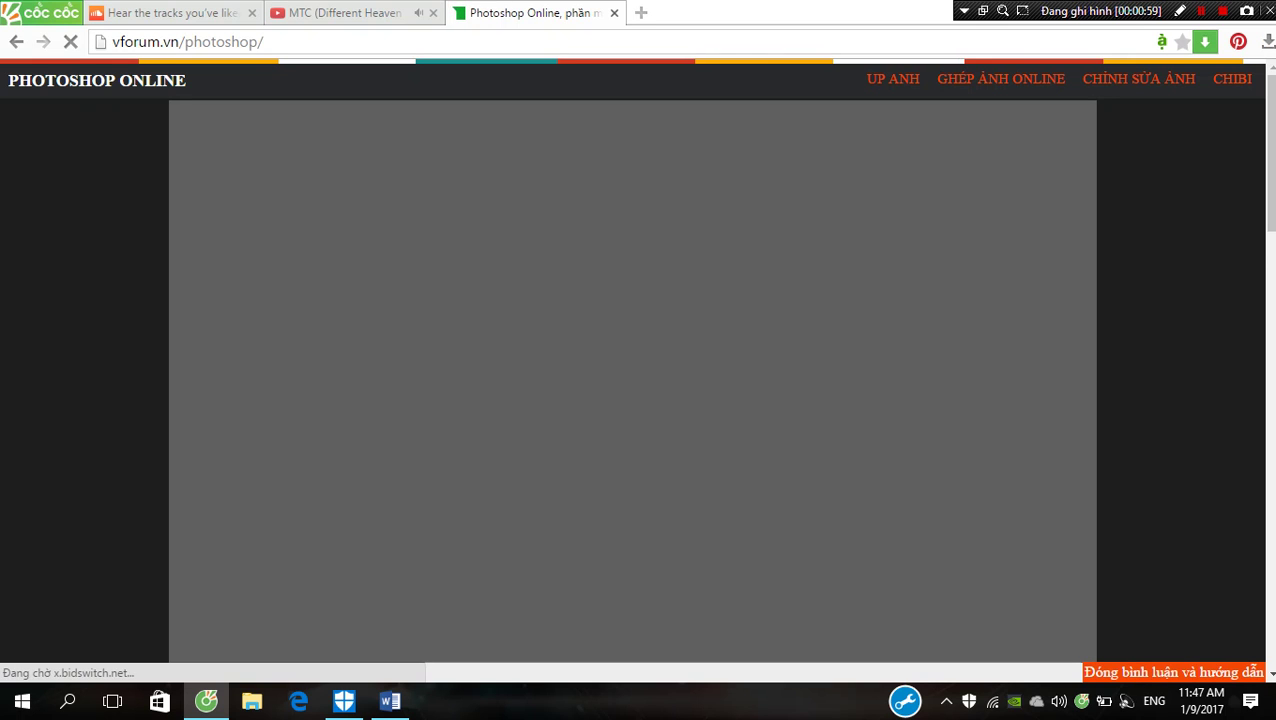
click(390, 701)
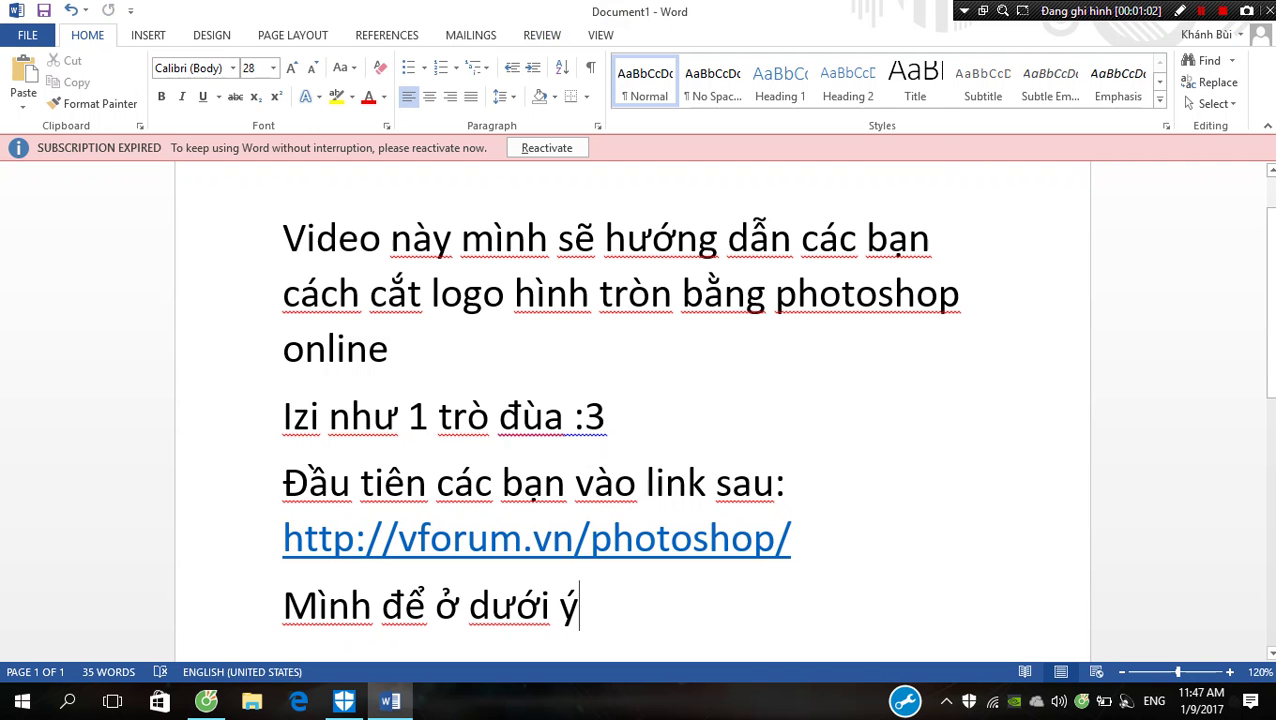
Add the note 'Các bạn chọn ảnh cần chỉnh sửa' and choose to open an image from the computer.
key(Return)
text(cac)
key(BackSpace)
key(BackSpace)
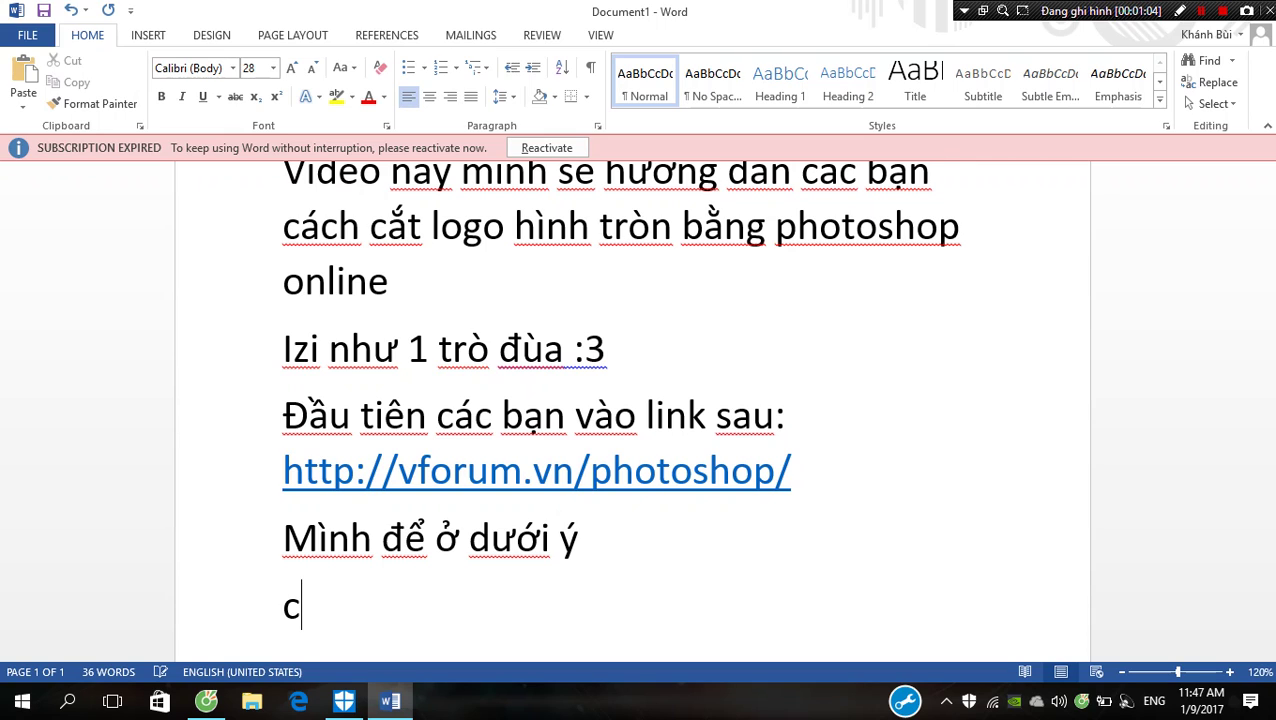
text(acs a)
key(BackSpace)
text(banj chonj anhr caanf)
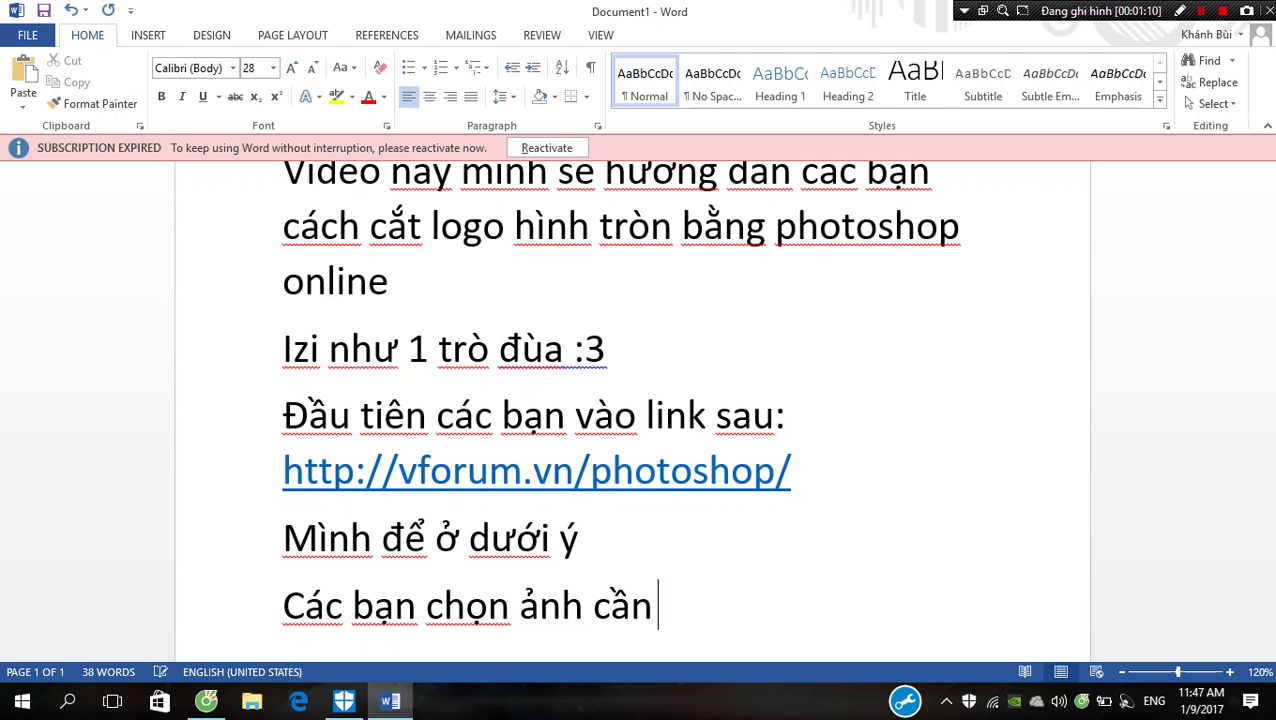
text( chinhr suawr)
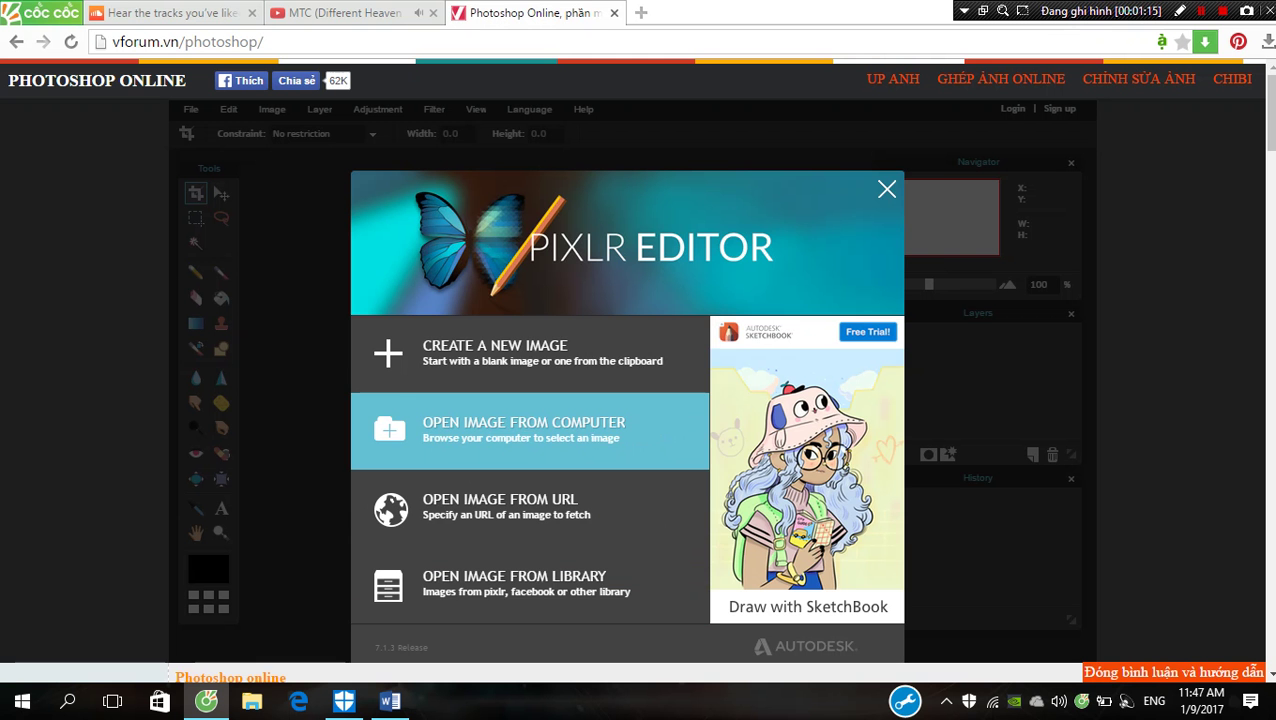
click(512, 430)
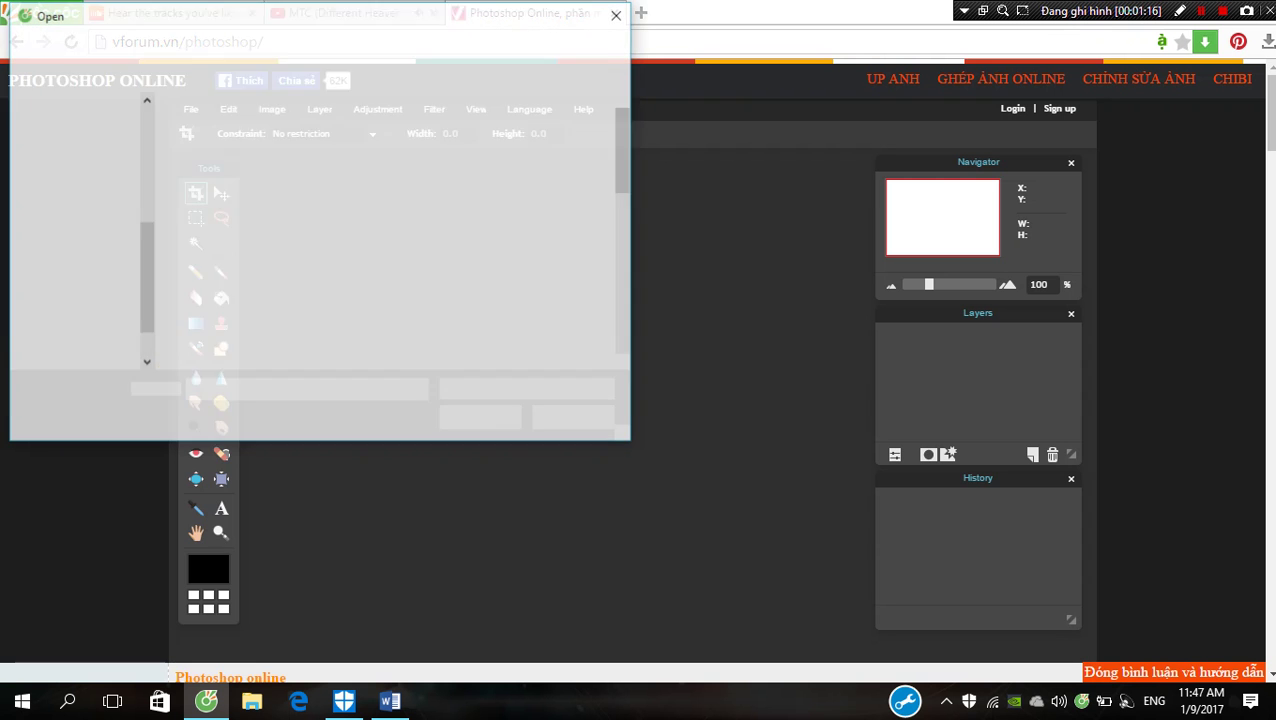
Open saber_avatar__3_by_spogjem-d51dhes in Photoshop Online, then start a new line in Word.
scroll(390, 230, down, 5)
scroll(390, 230, down, 4)
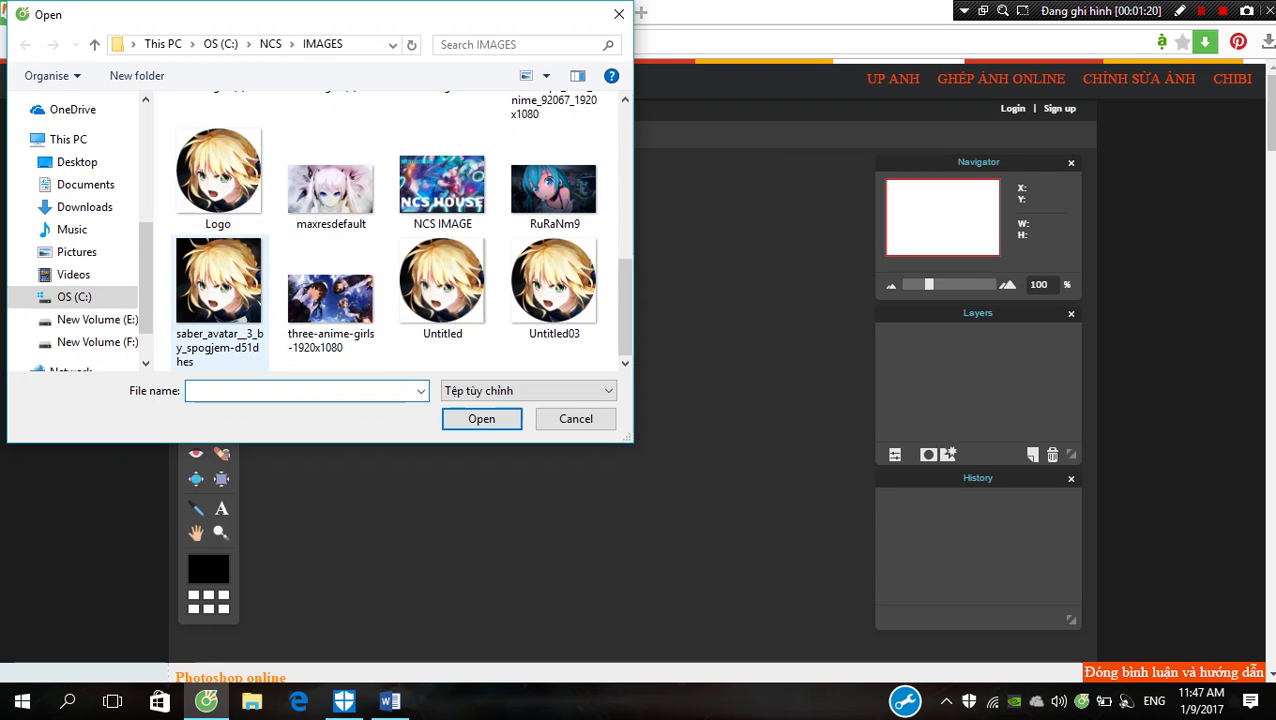
click(219, 285)
click(481, 418)
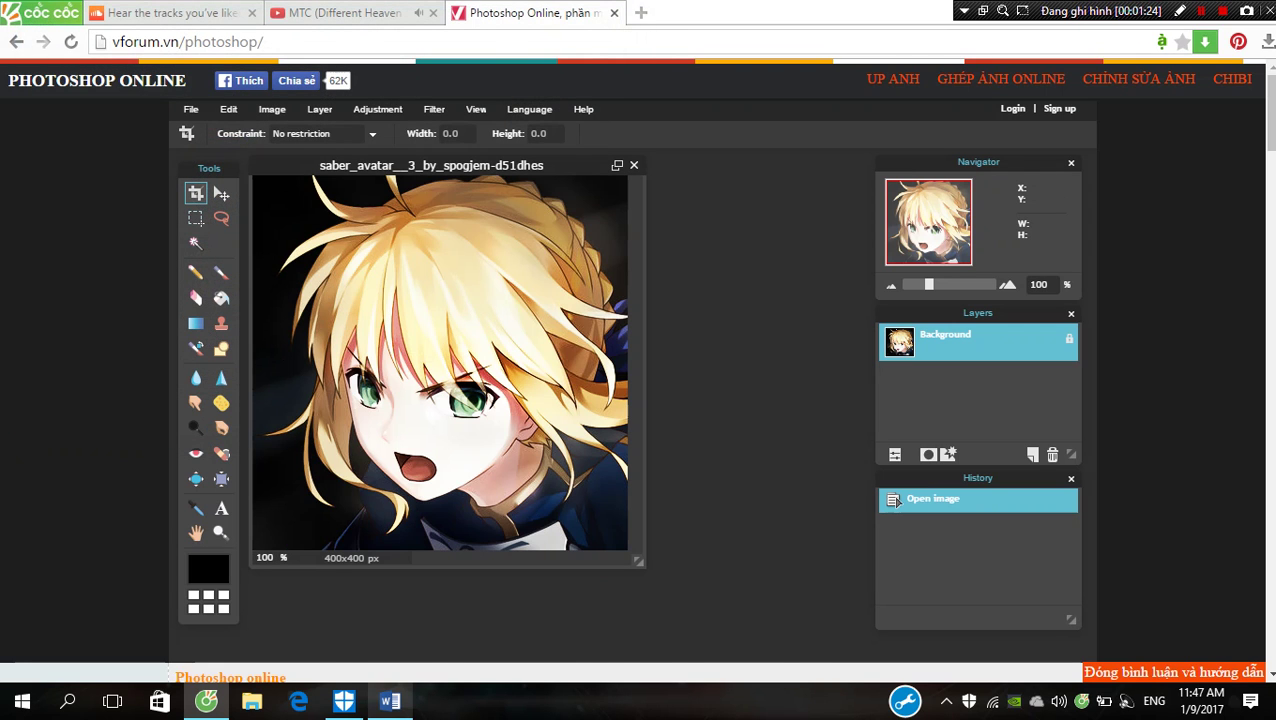
click(390, 702)
key(Return)
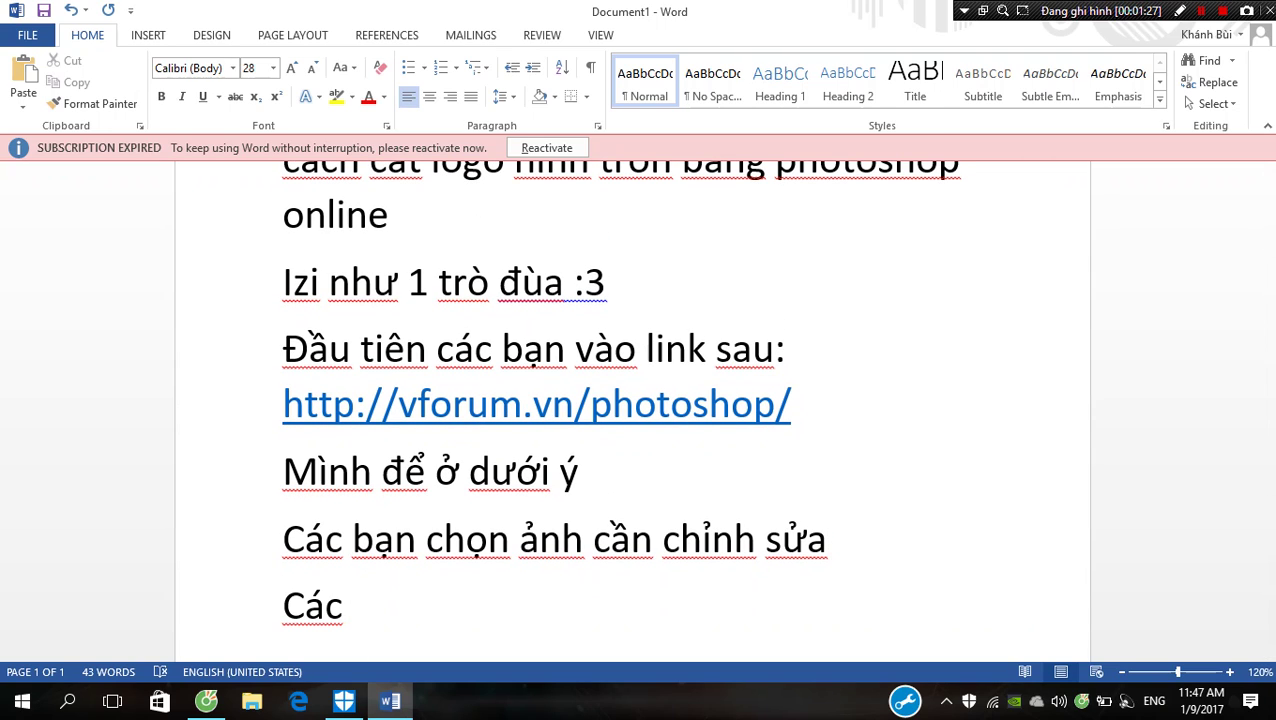
Note 'Các bạn ấn vào biểu tượng thứ 2 bên cột trái -> chọn hình tròn', checking the marquee tool.
text(bạn ấn vaof thanh)
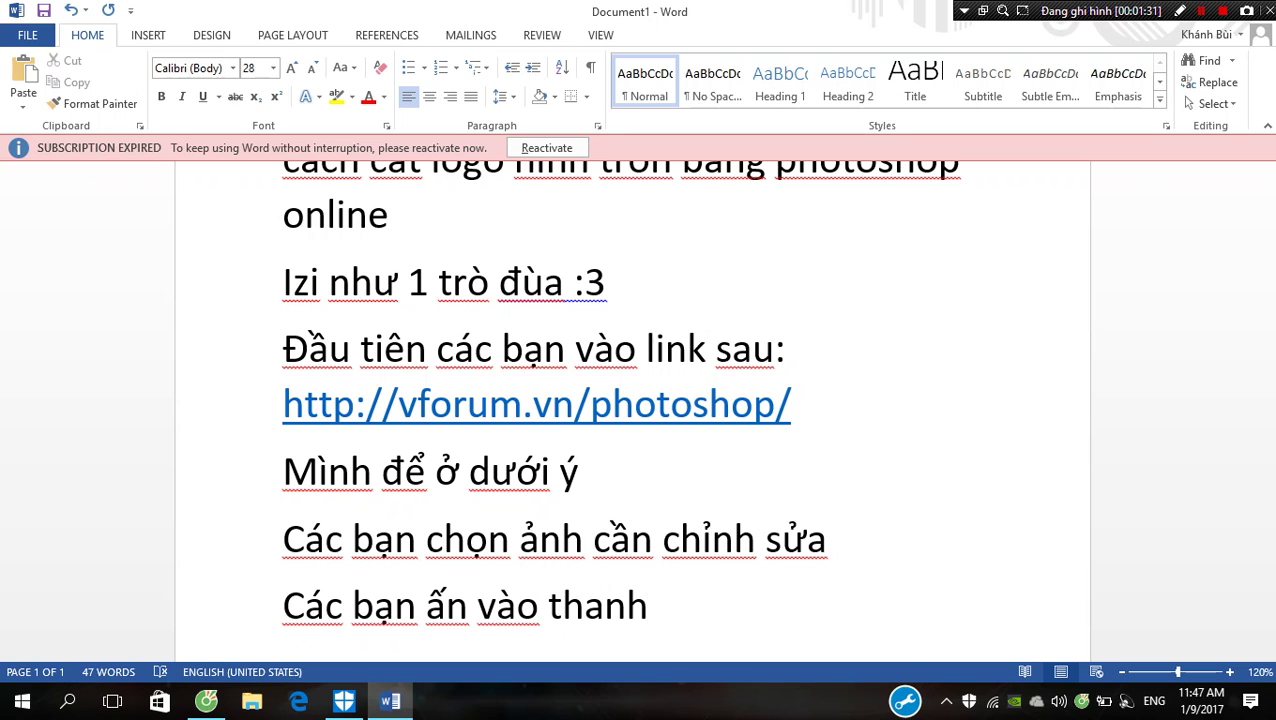
key(BackSpace)
key(BackSpace)
key(BackSpace)
key(BackSpace)
text(bieeur )
text(ng)
text( thuw)
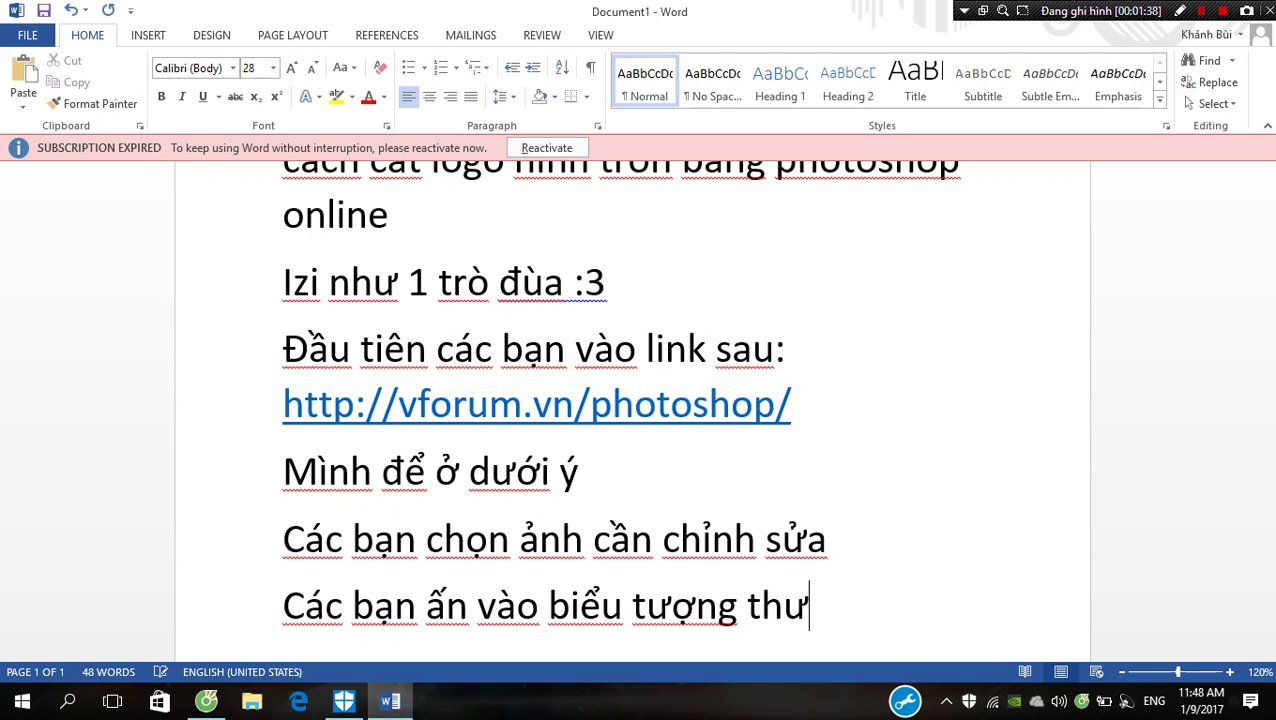
text(2 bên co)
text(trái)
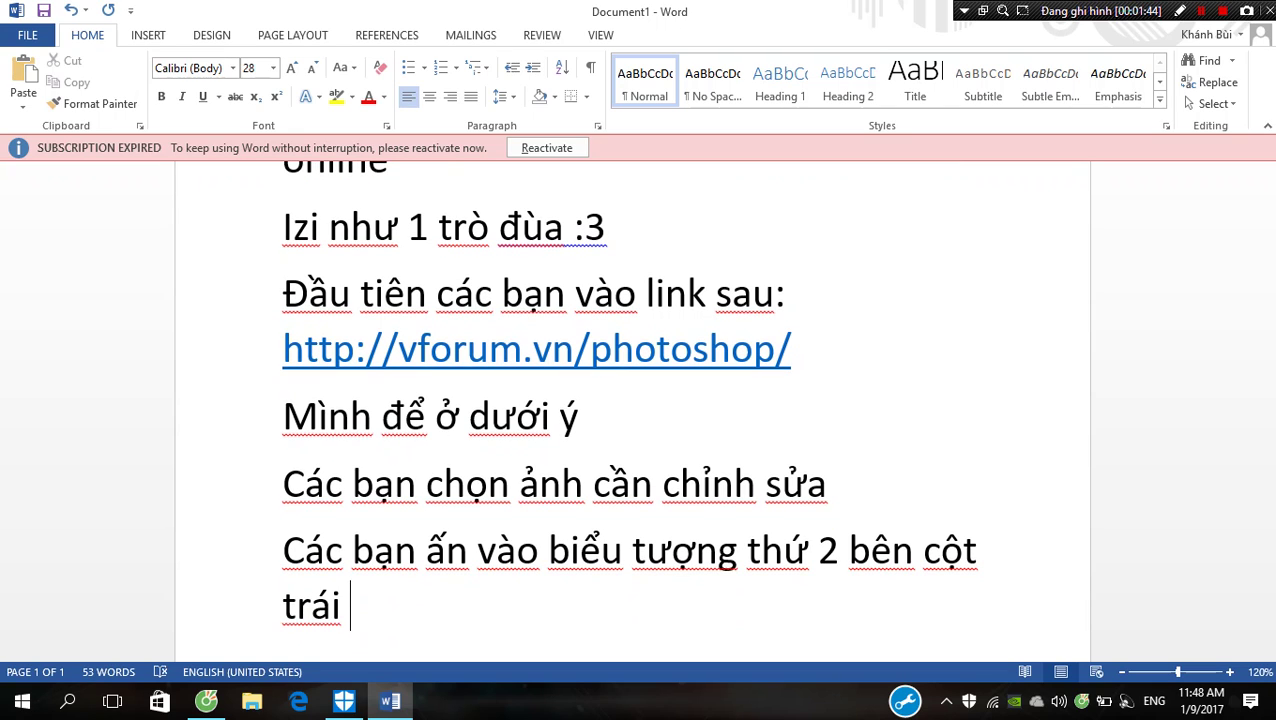
key(alt+Tab)
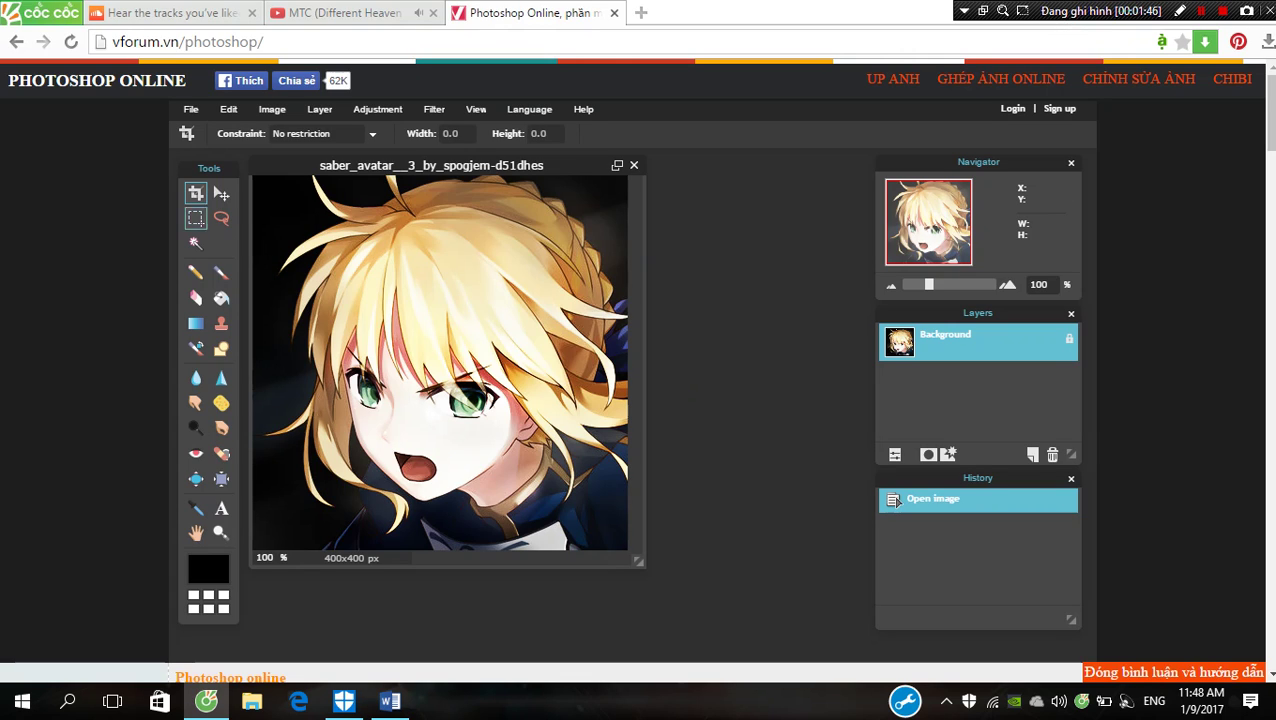
key(m)
key(alt+Tab)
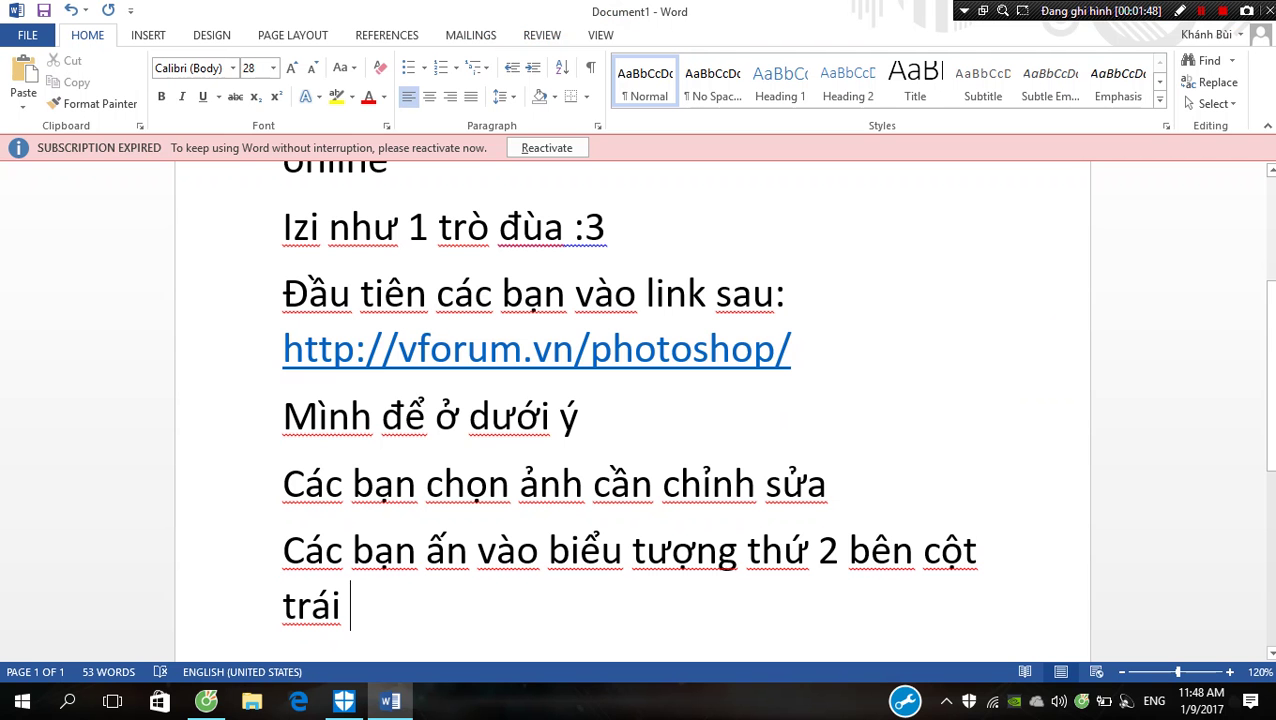
text(-?)
text(>)
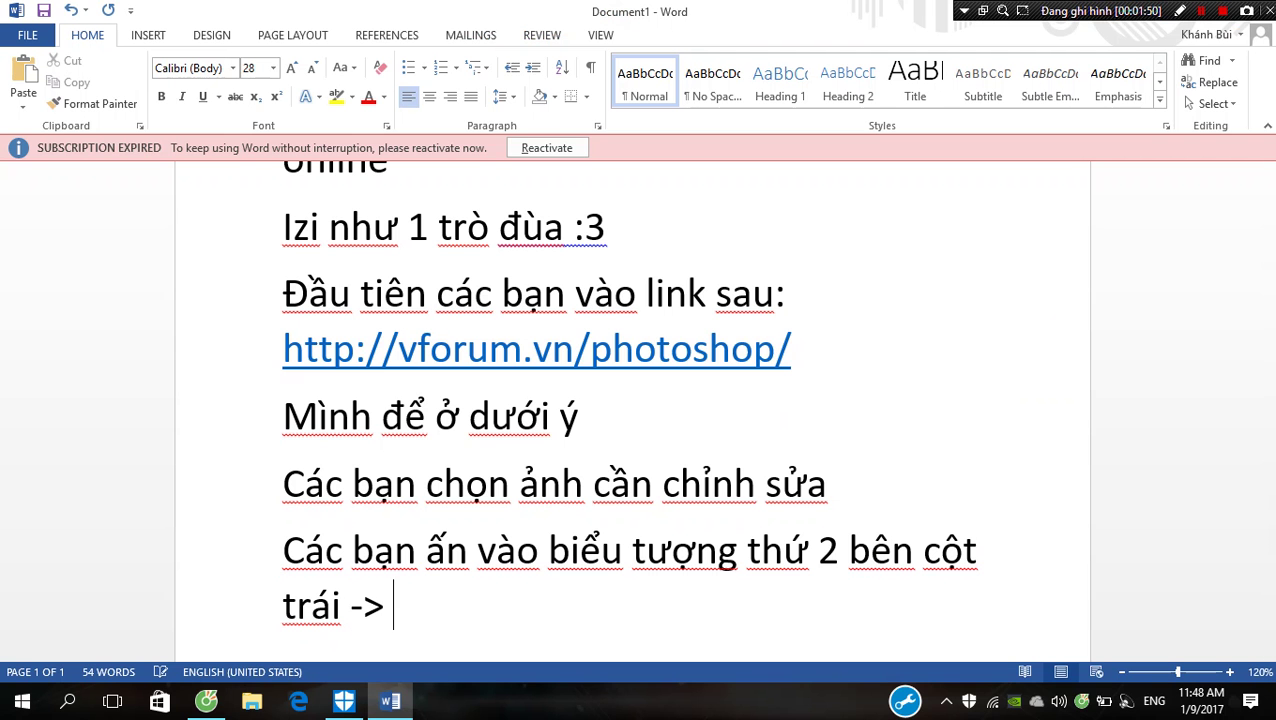
text( chon hinh )
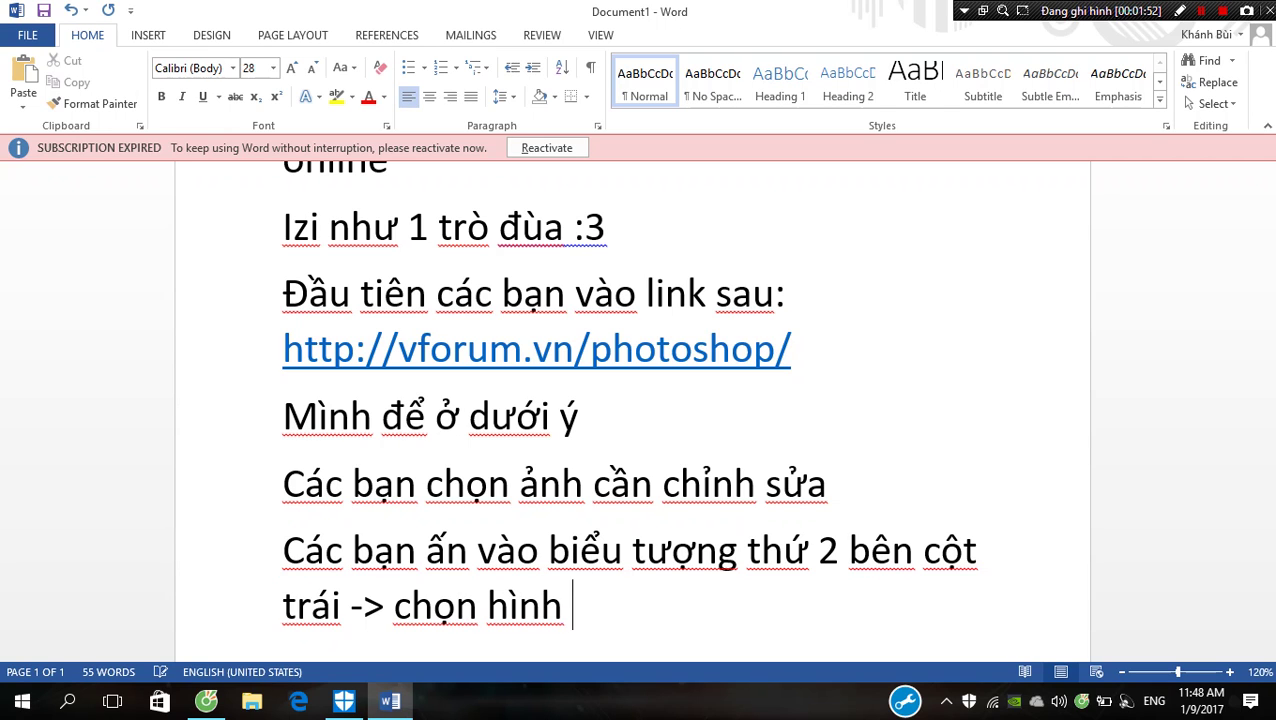
text(tron)
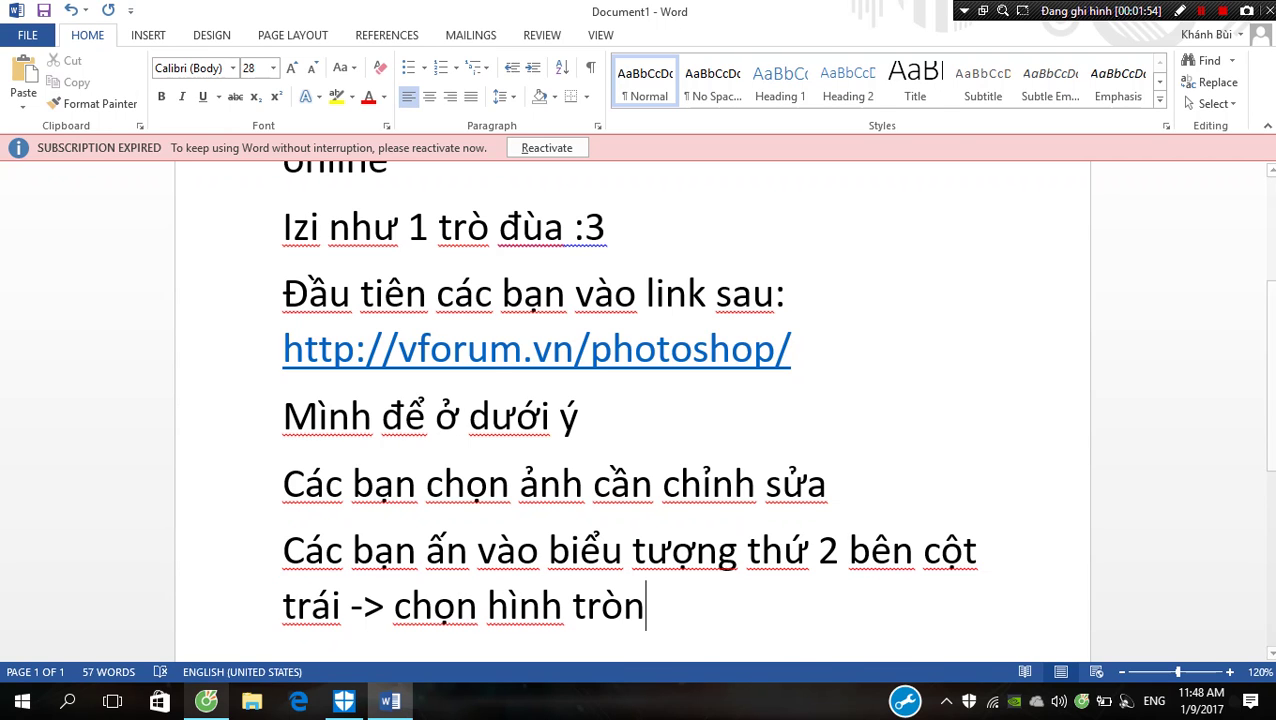
Drag a circular selection about 399 px across over the avatar image.
click(206, 701)
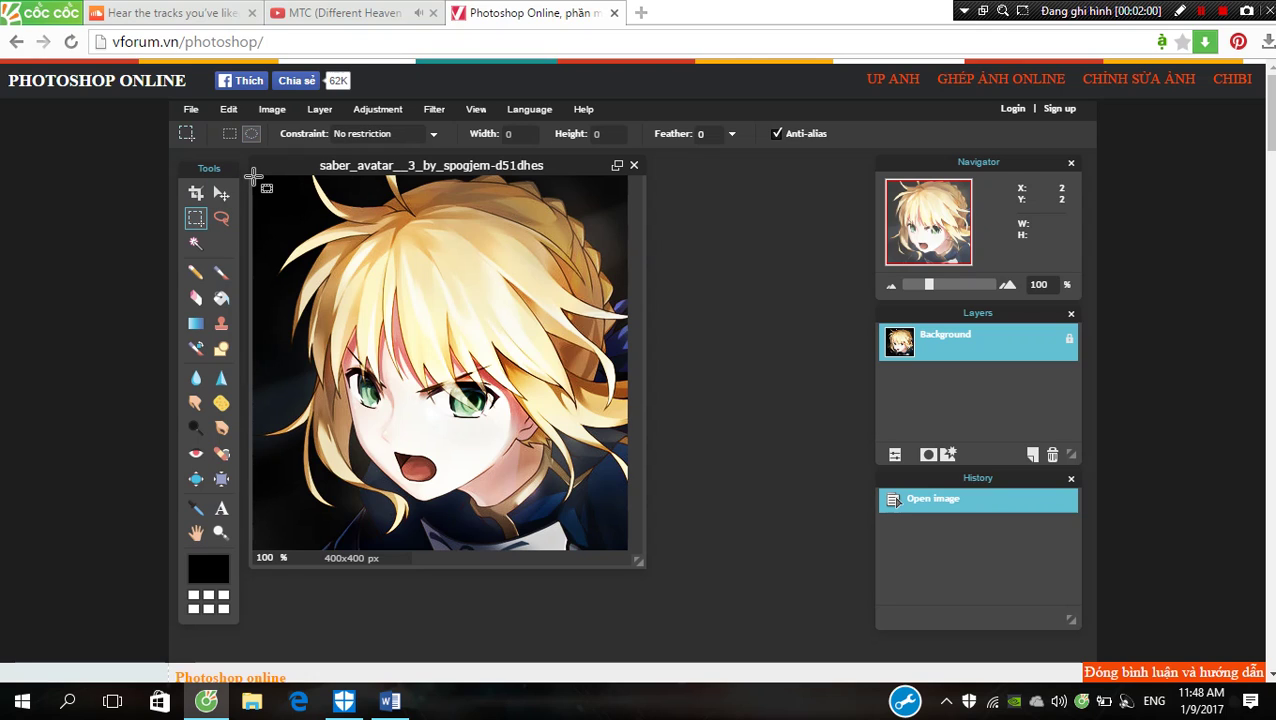
drag(253, 177, 651, 543)
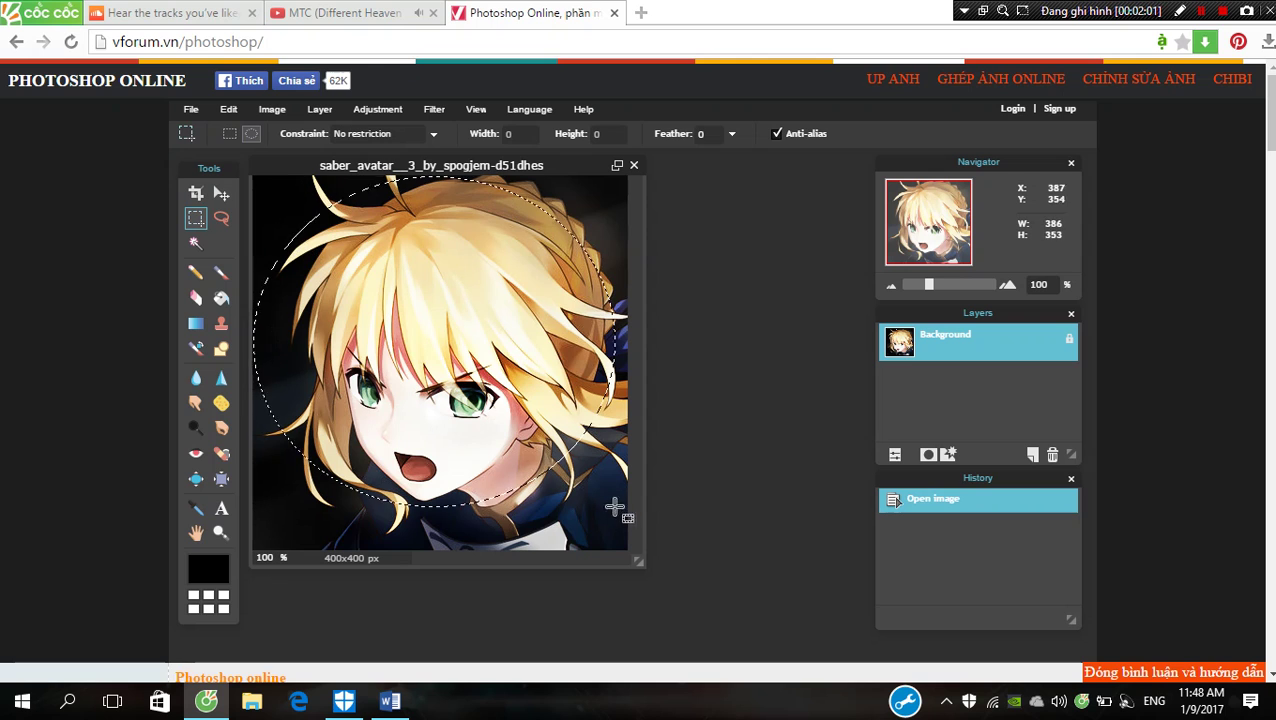
drag(651, 543, 651, 551)
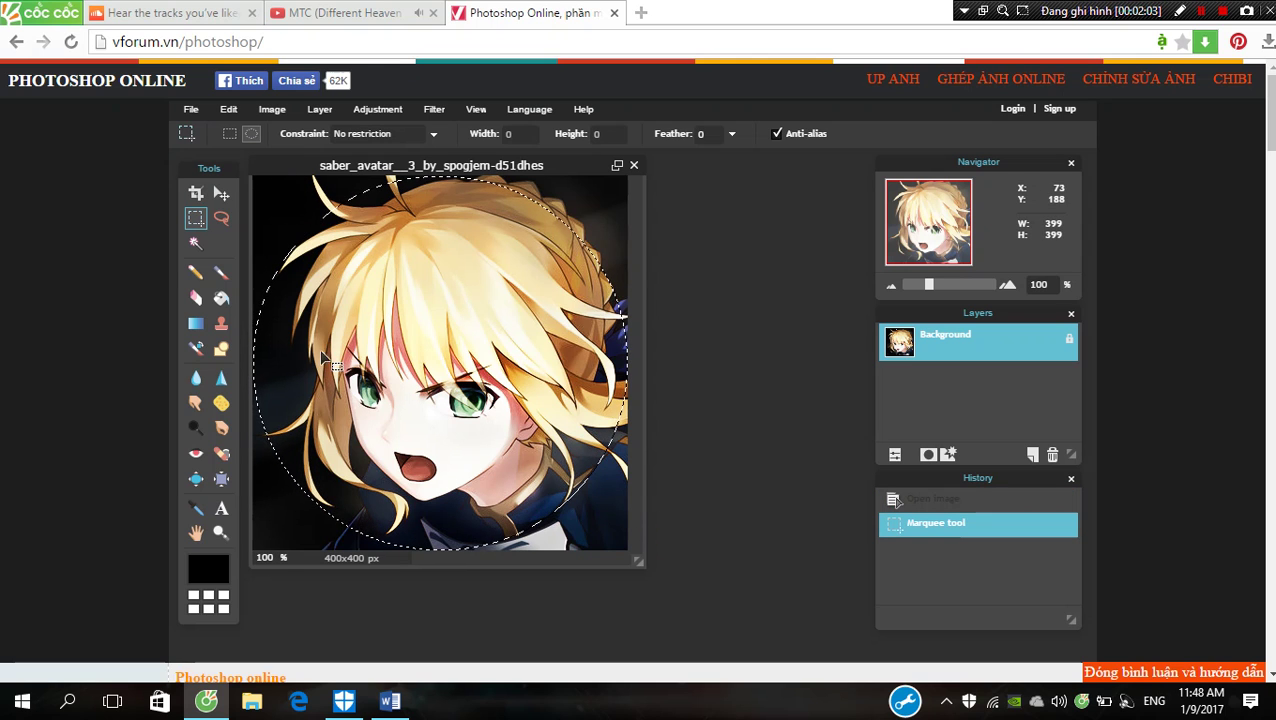
Start the Word note 'Sau đó các bạn chọn biểu tượng đầu tiên bên cột trái'.
key(alt+Tab)
key(Return)
text(Sau)
text(do)
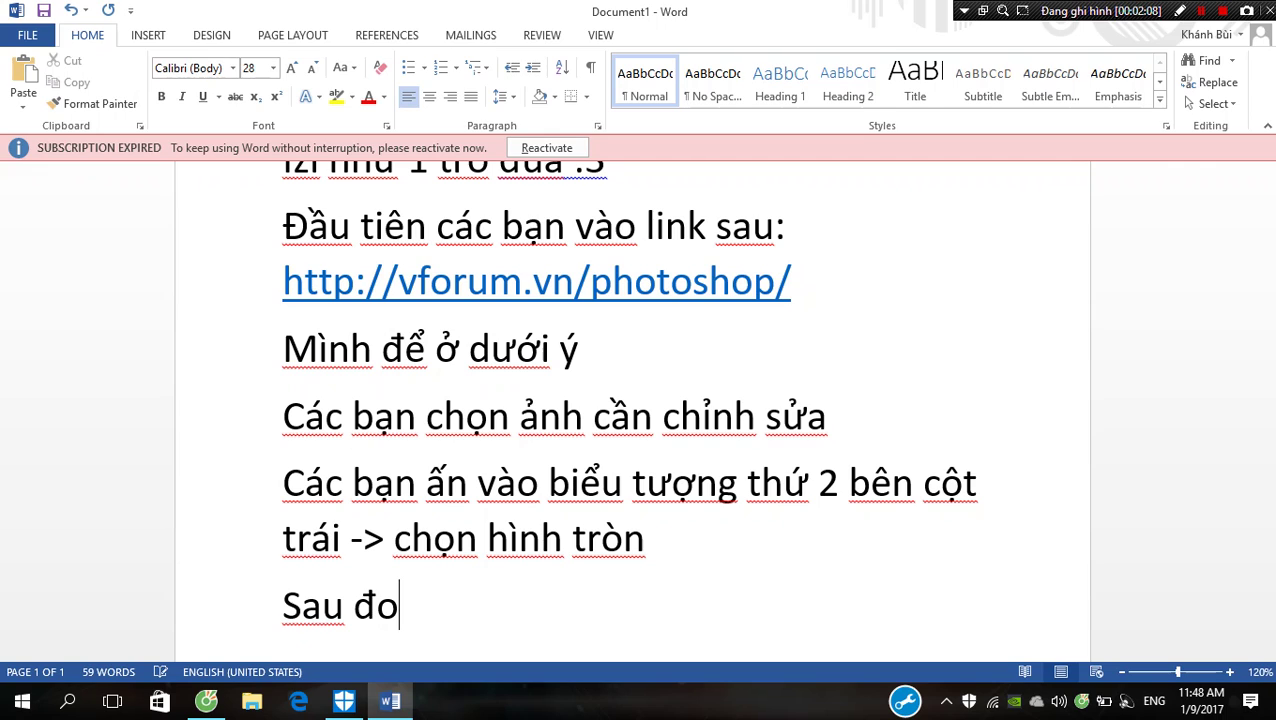
text(các bạn)
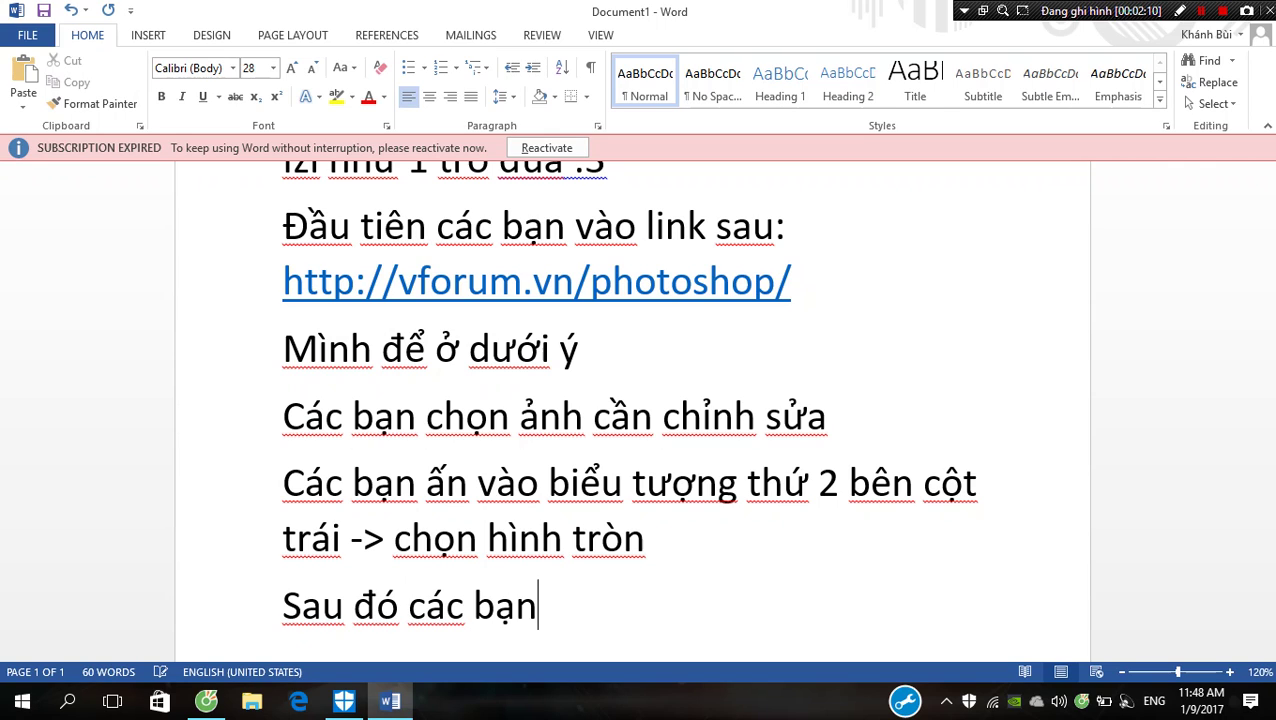
text(hon biểu tuong dđ ầu tiên bên cột tr)
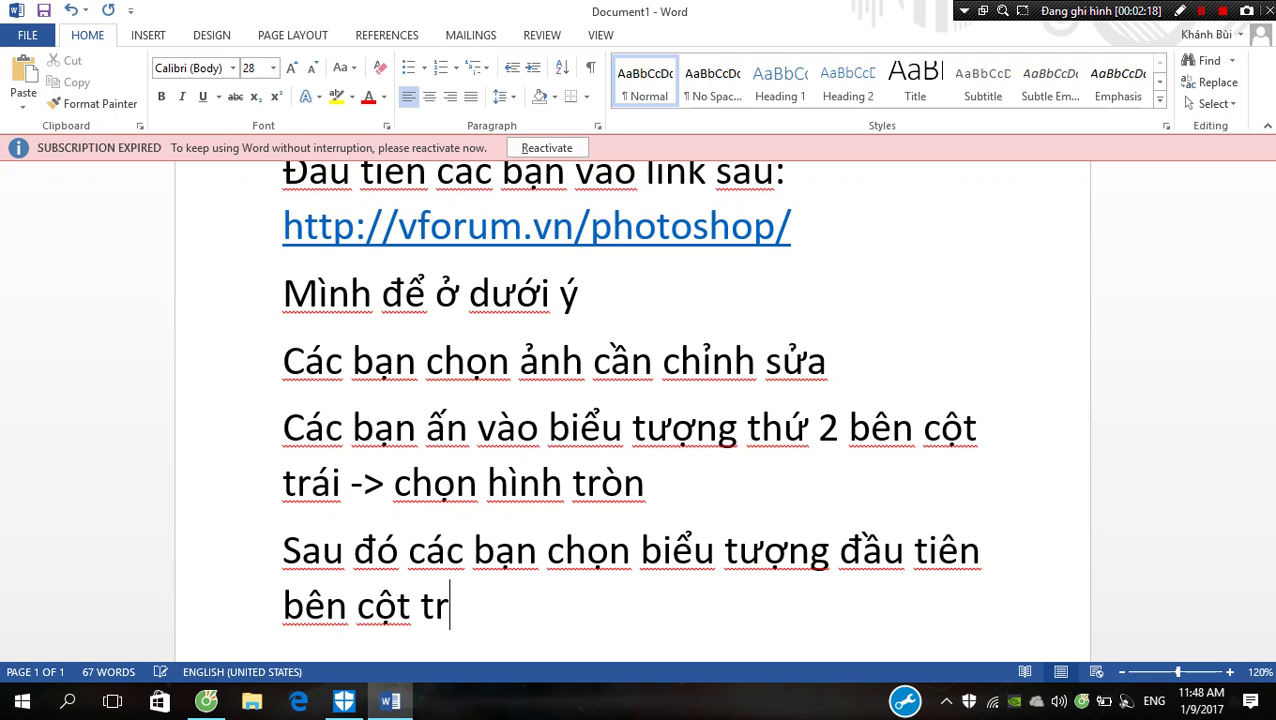
text(ái)
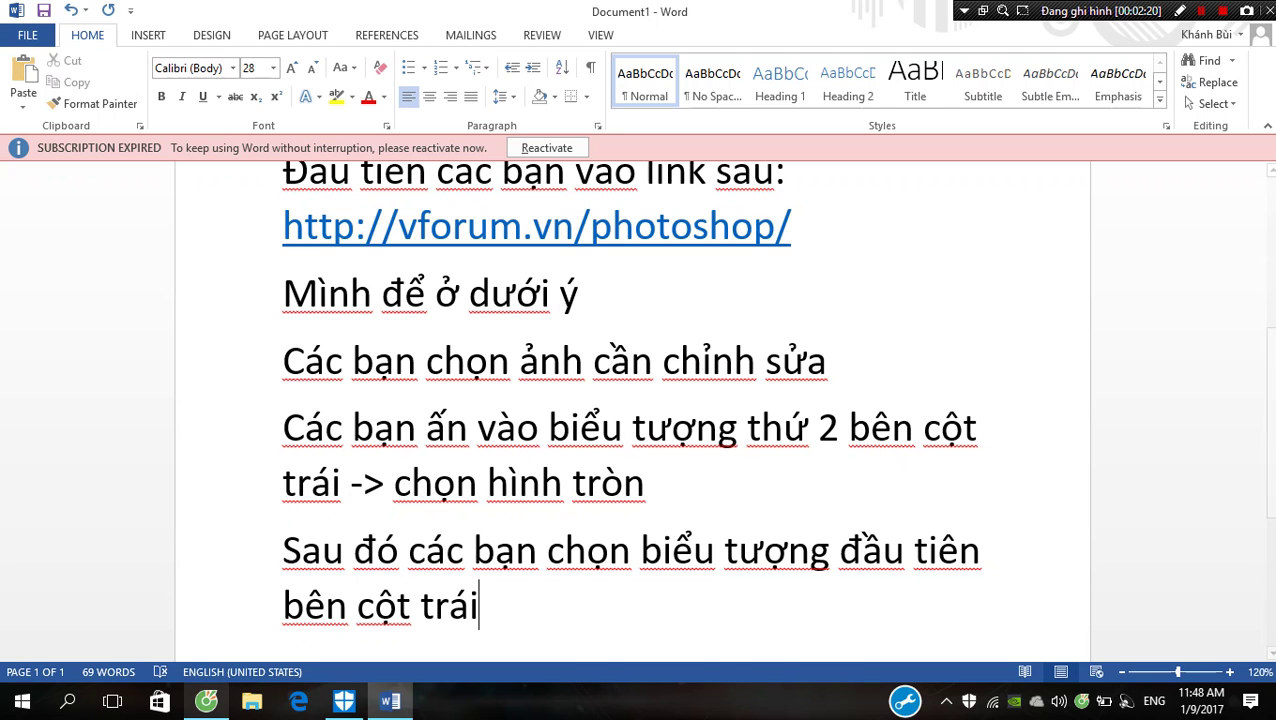
Select the Move tool in Photoshop Online and return to the Word notes.
click(206, 701)
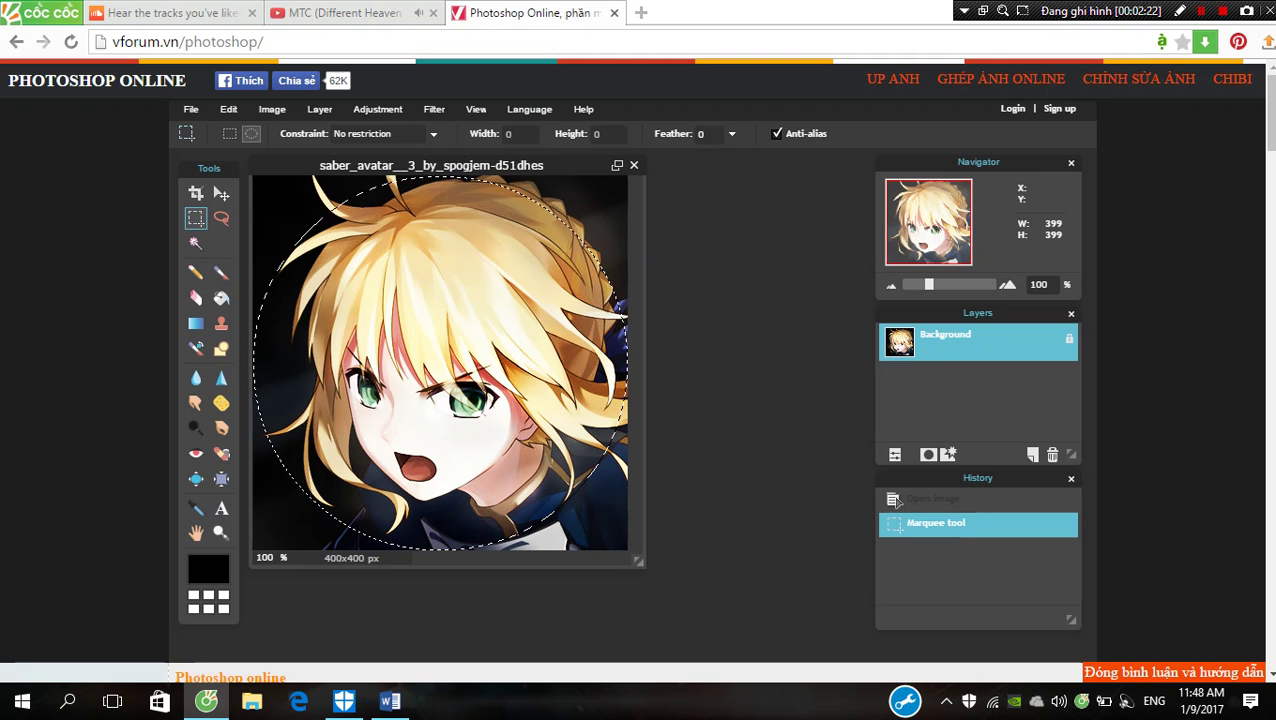
click(221, 193)
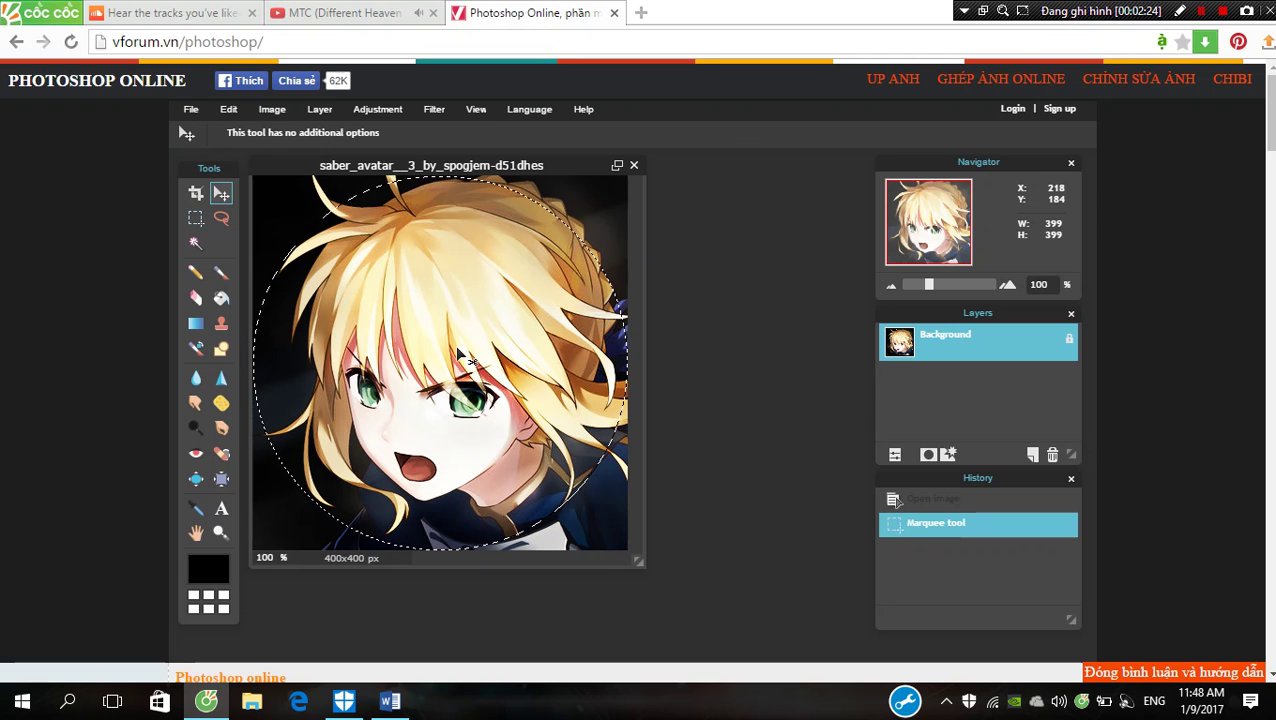
click(390, 701)
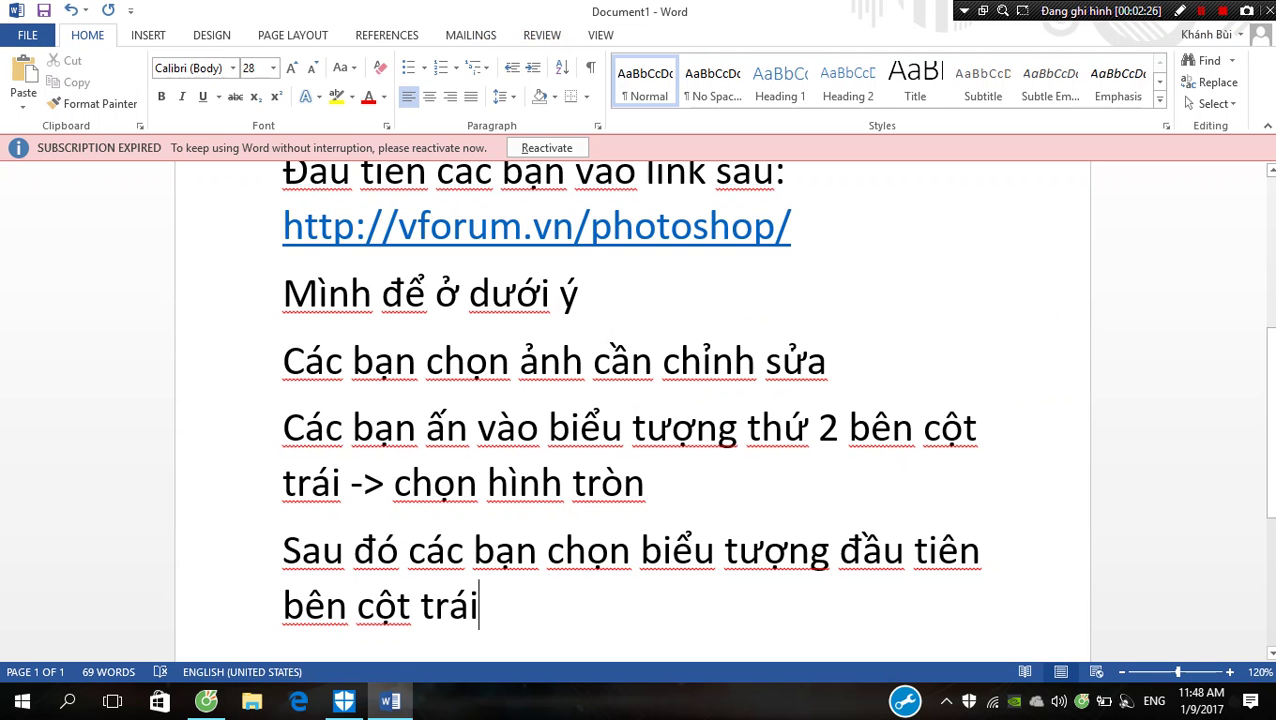
Note the Ctrl + C step in Word and copy the circular avatar selection.
key(Return)
text(Các b)
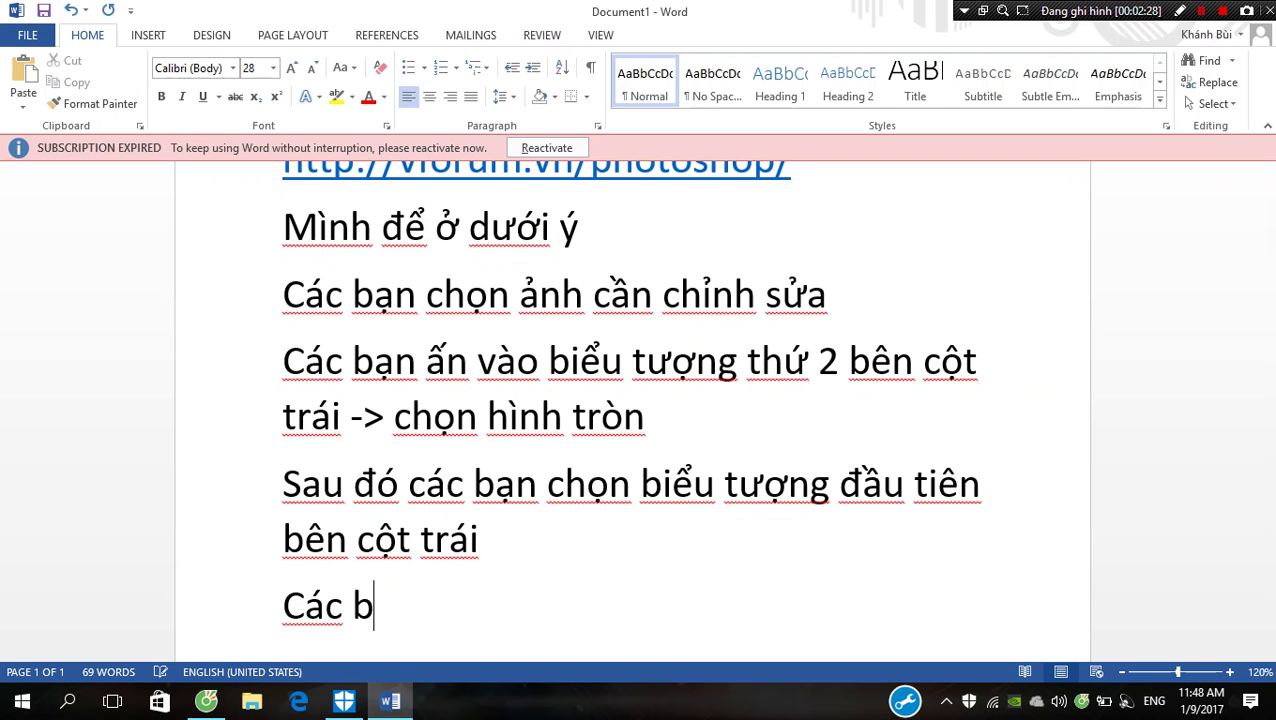
text(ạn click ch)
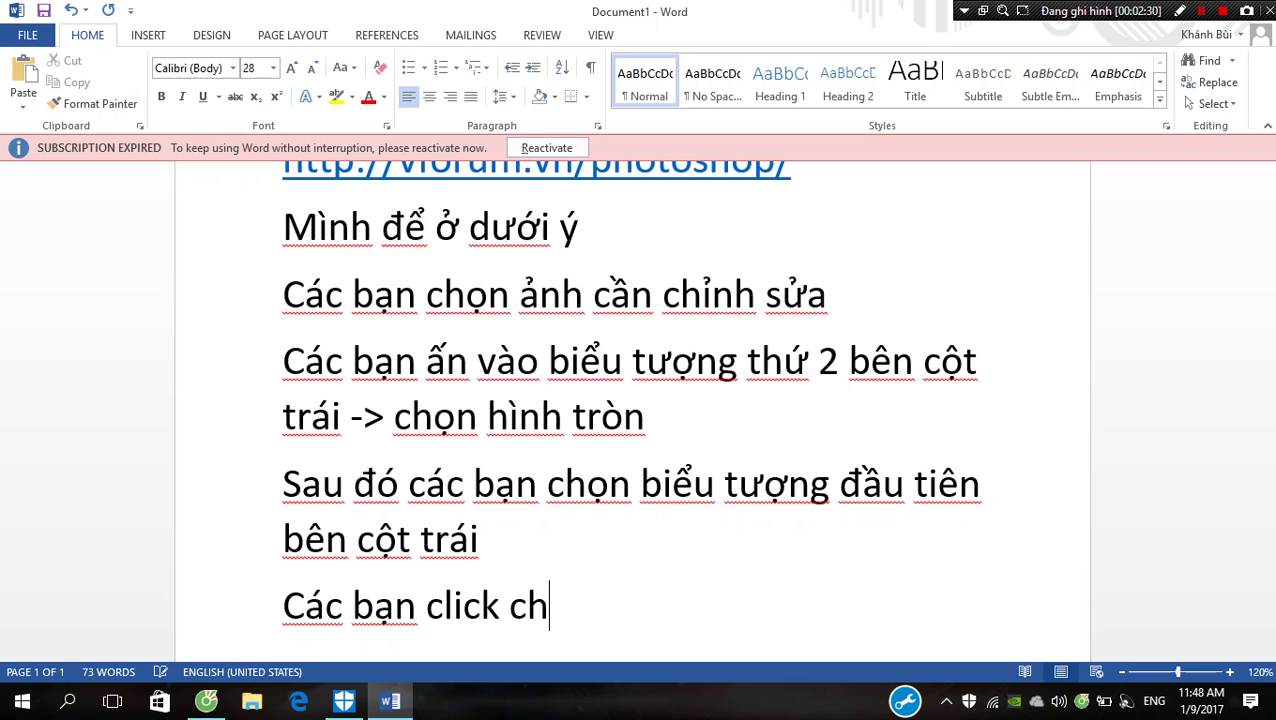
text(uột trái)
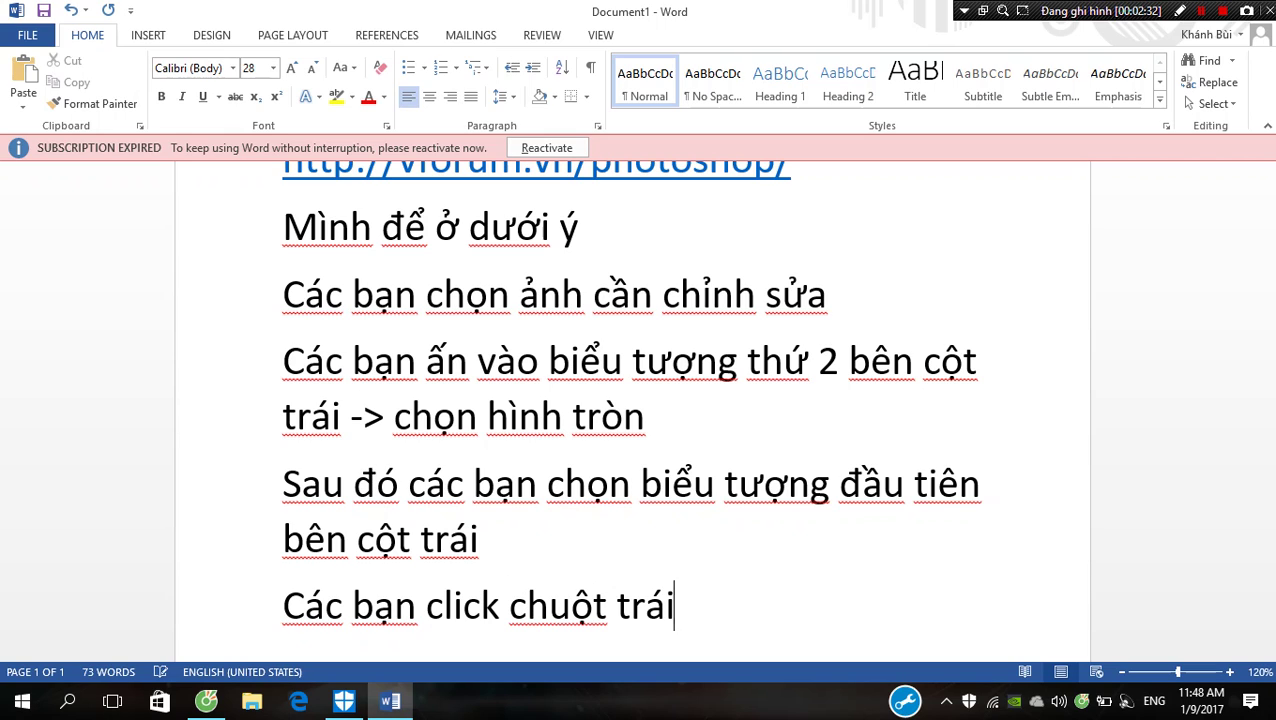
text( 1 lần )
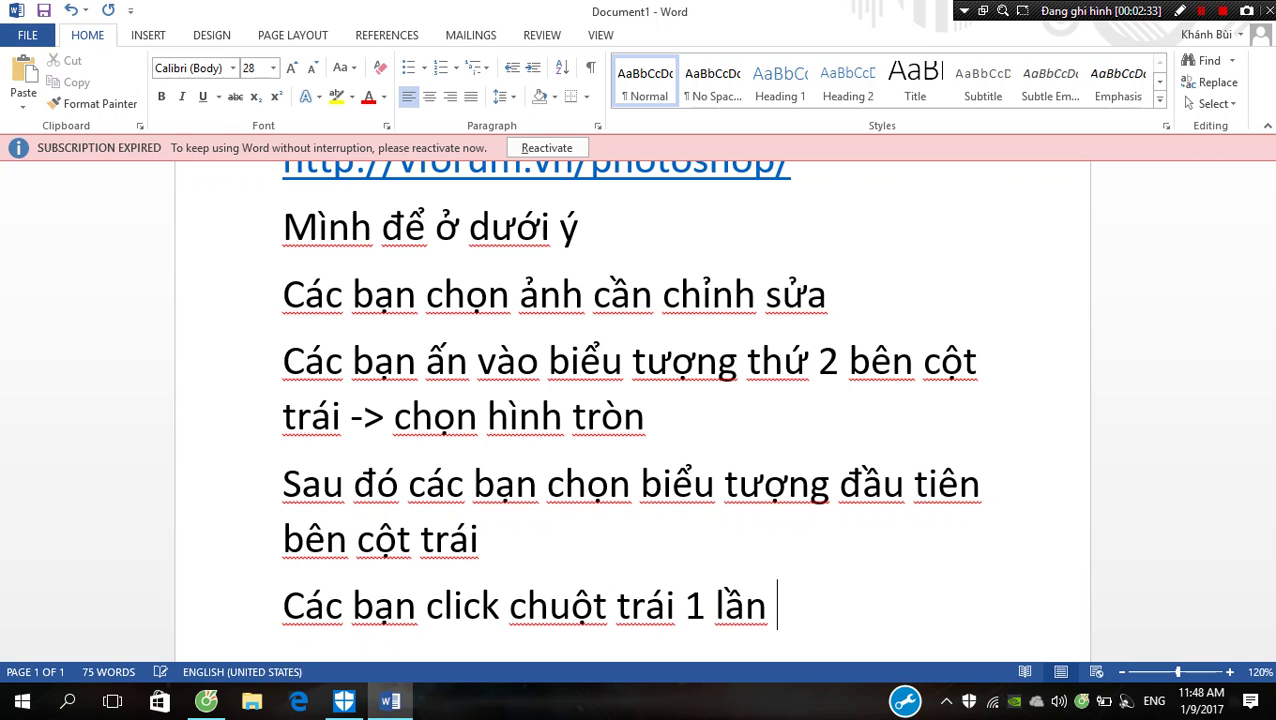
text(và ấn )
text(tô)
text(hi)
text(ợp p)
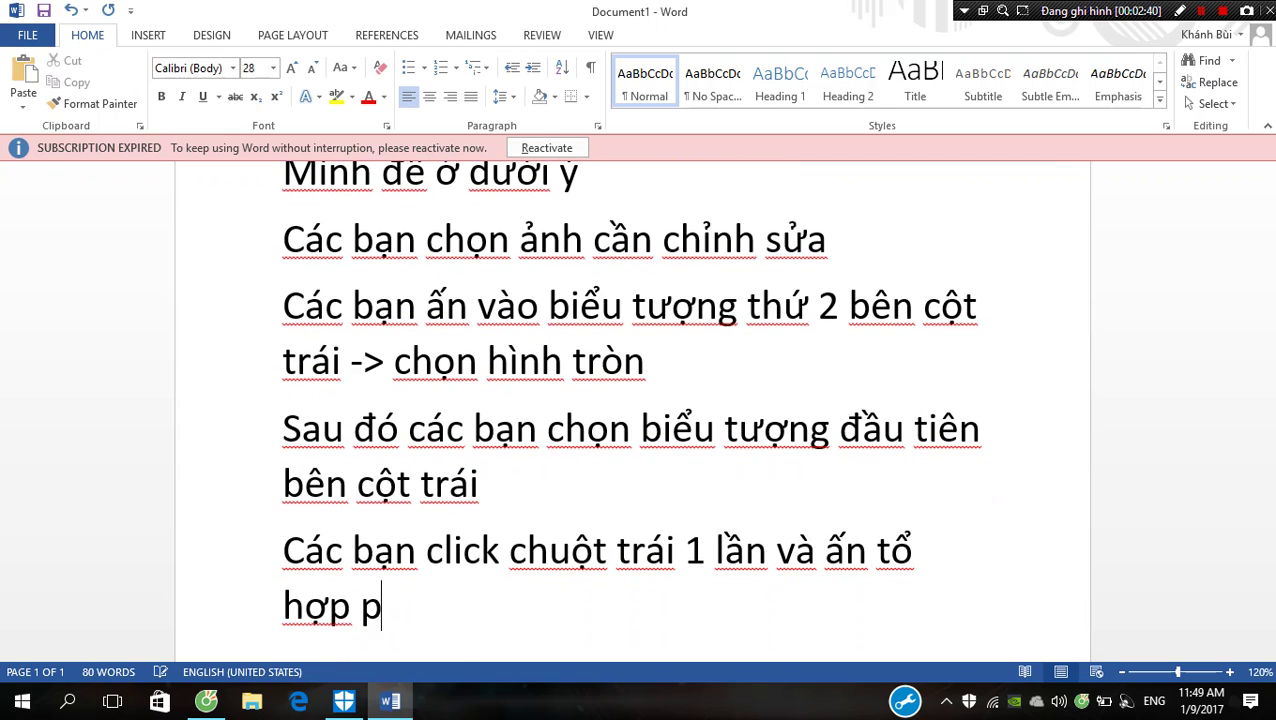
text(him )
text(tr)
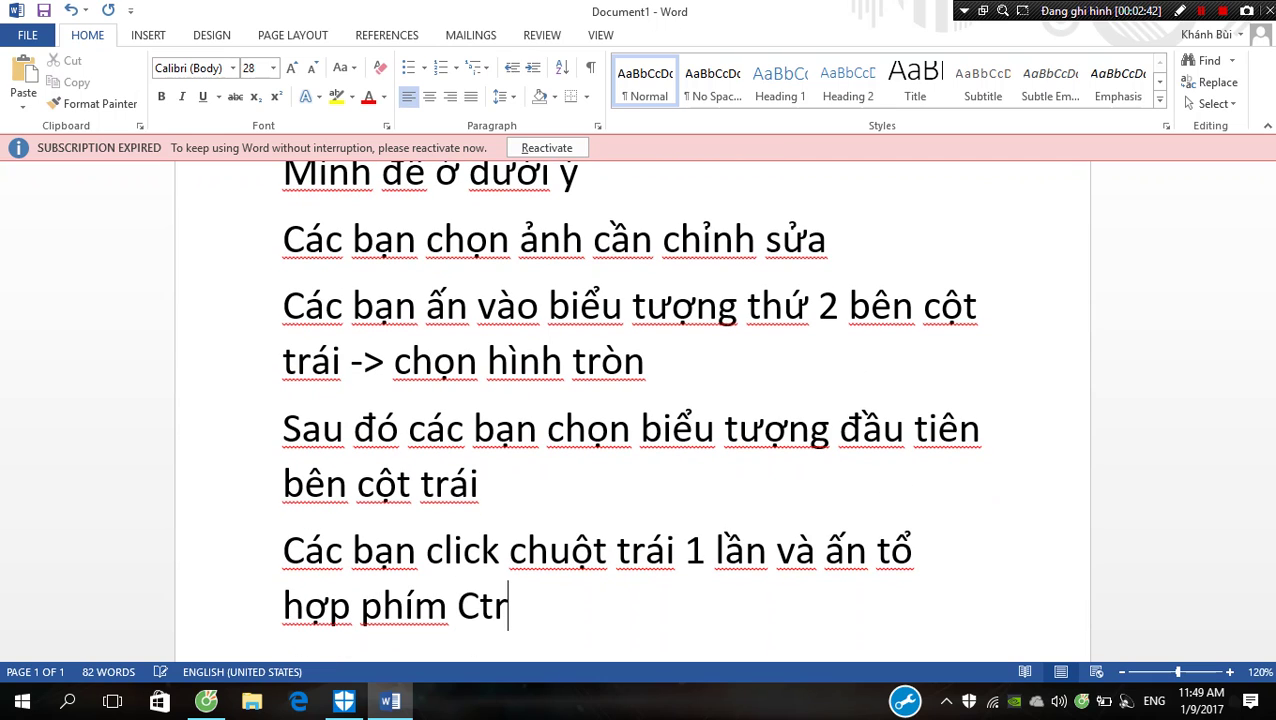
text(+ C)
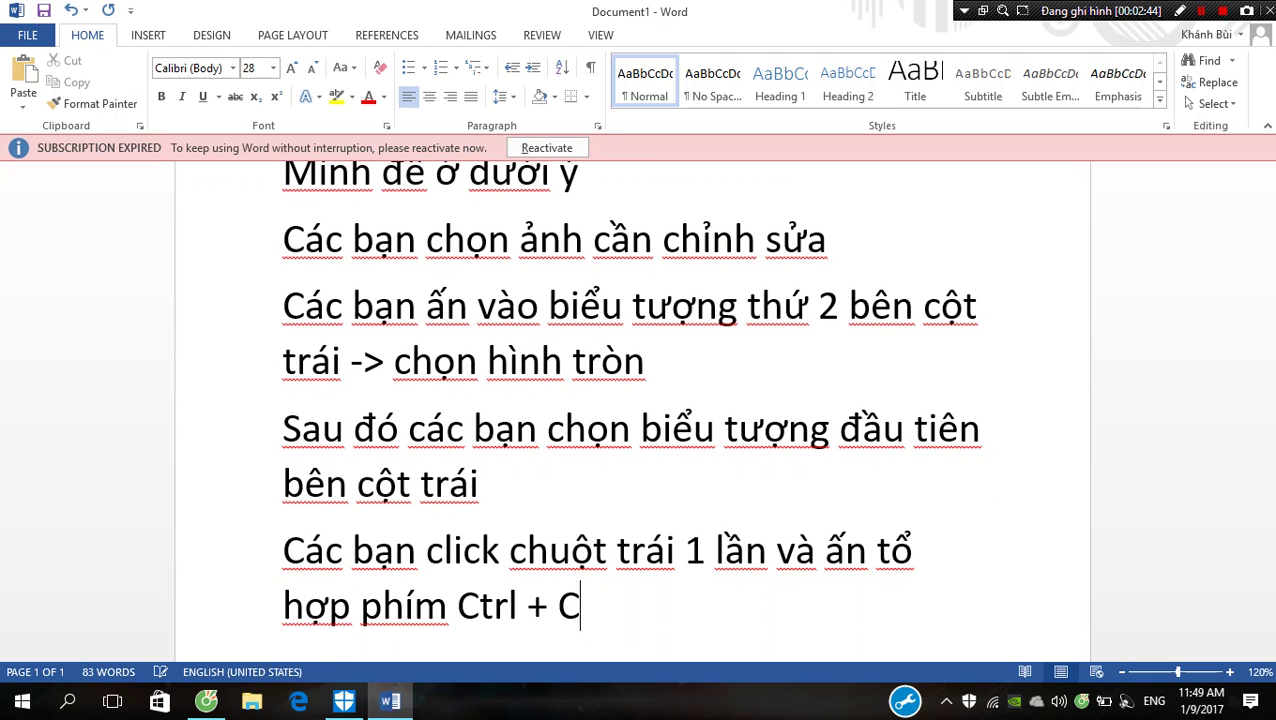
key(alt+Tab)
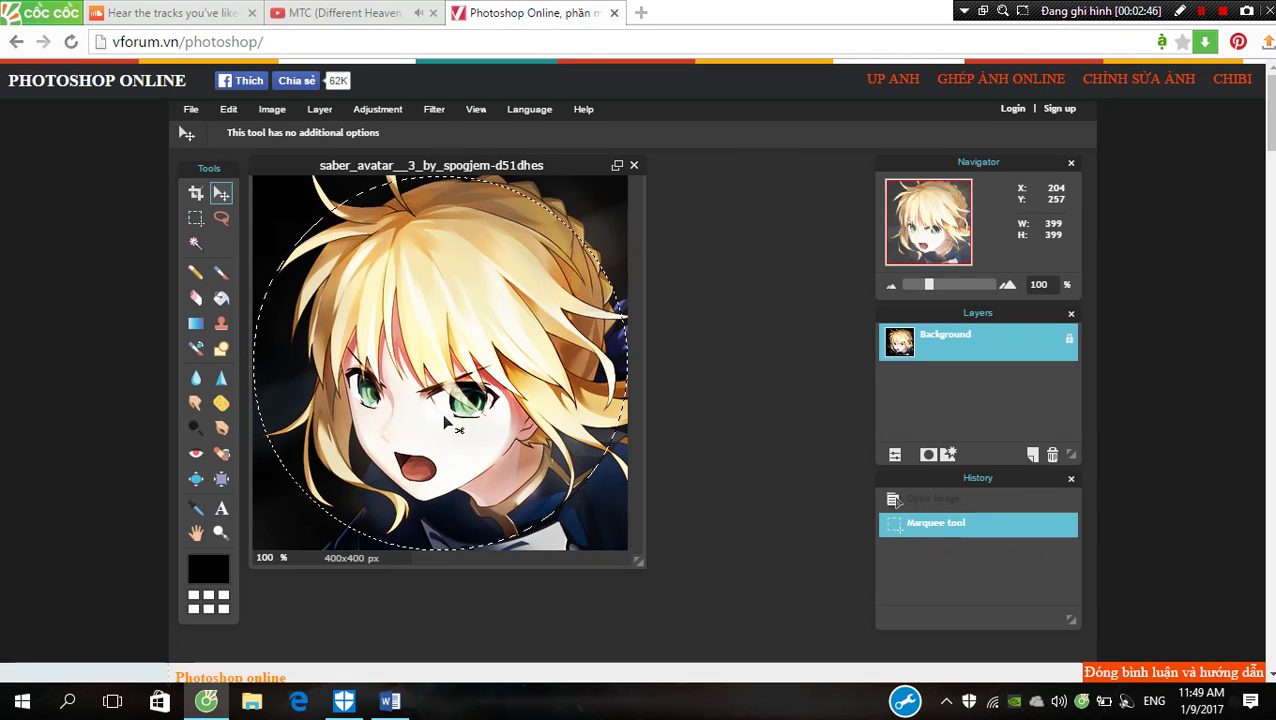
key(ctrl+c)
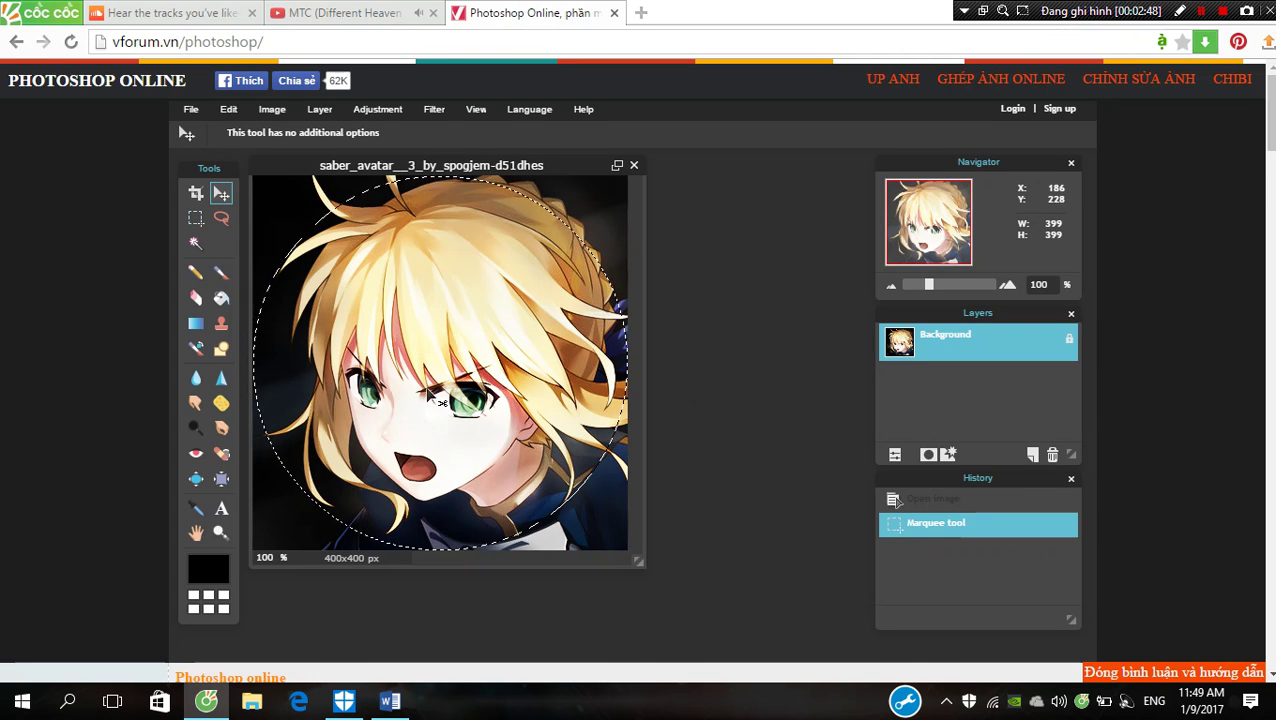
key(alt+Tab)
Add the note 'Xong các bạn chọn file -> new image'.
key(Return)
text(XOng)
key(BackSpace)
key(BackSpace)
key(BackSpace)
text(png)
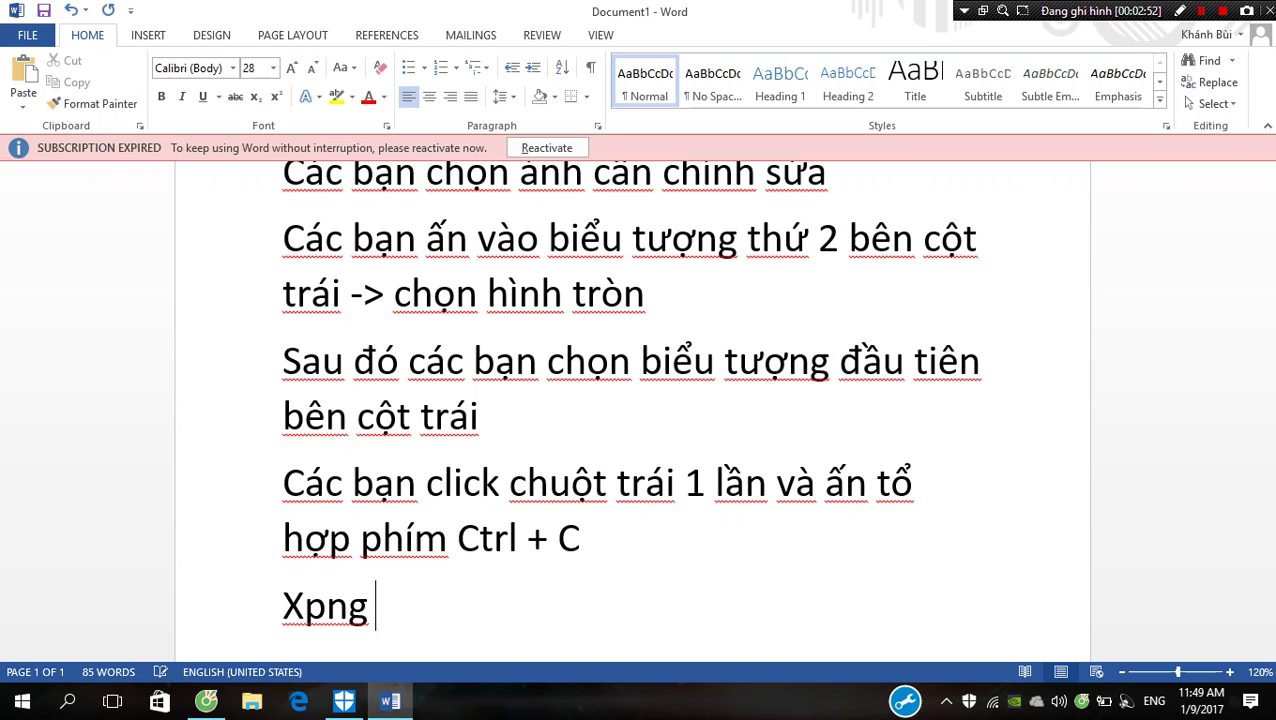
key(BackSpace)
key(BackSpace)
key(BackSpace)
key(BackSpace)
text(ong các bạn)
text( cac bạn c)
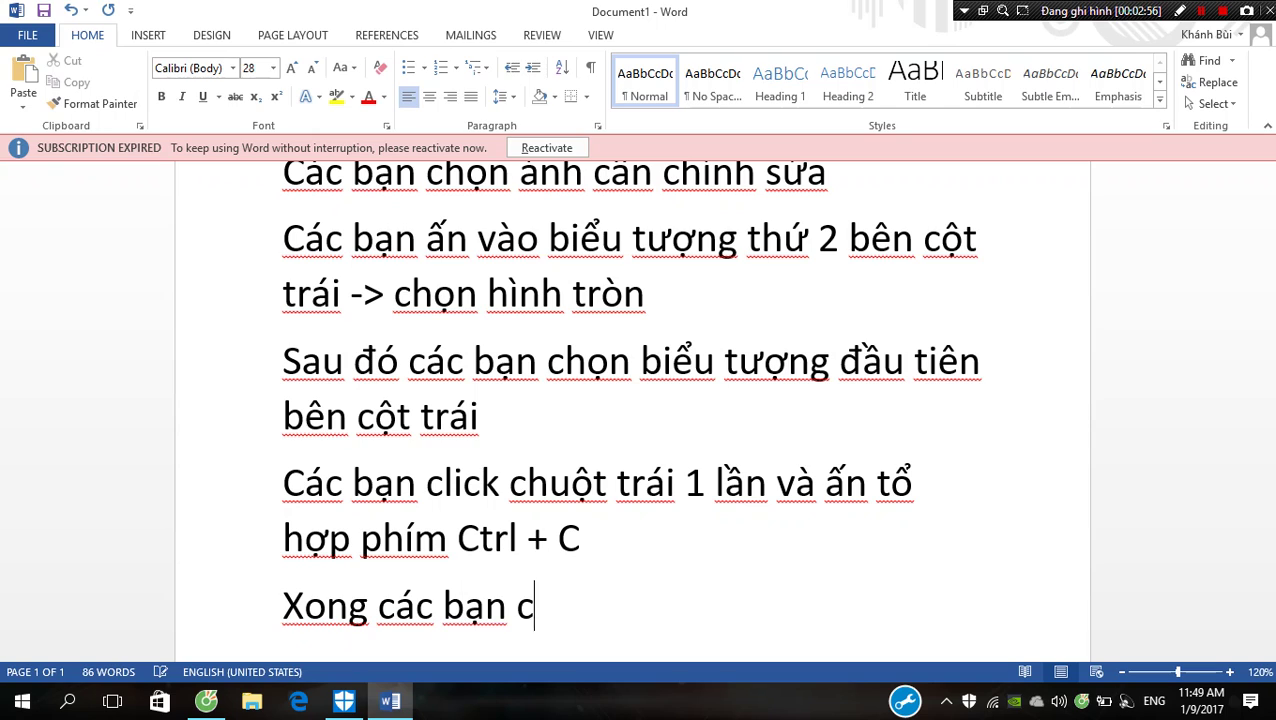
text(họn file ->new image)
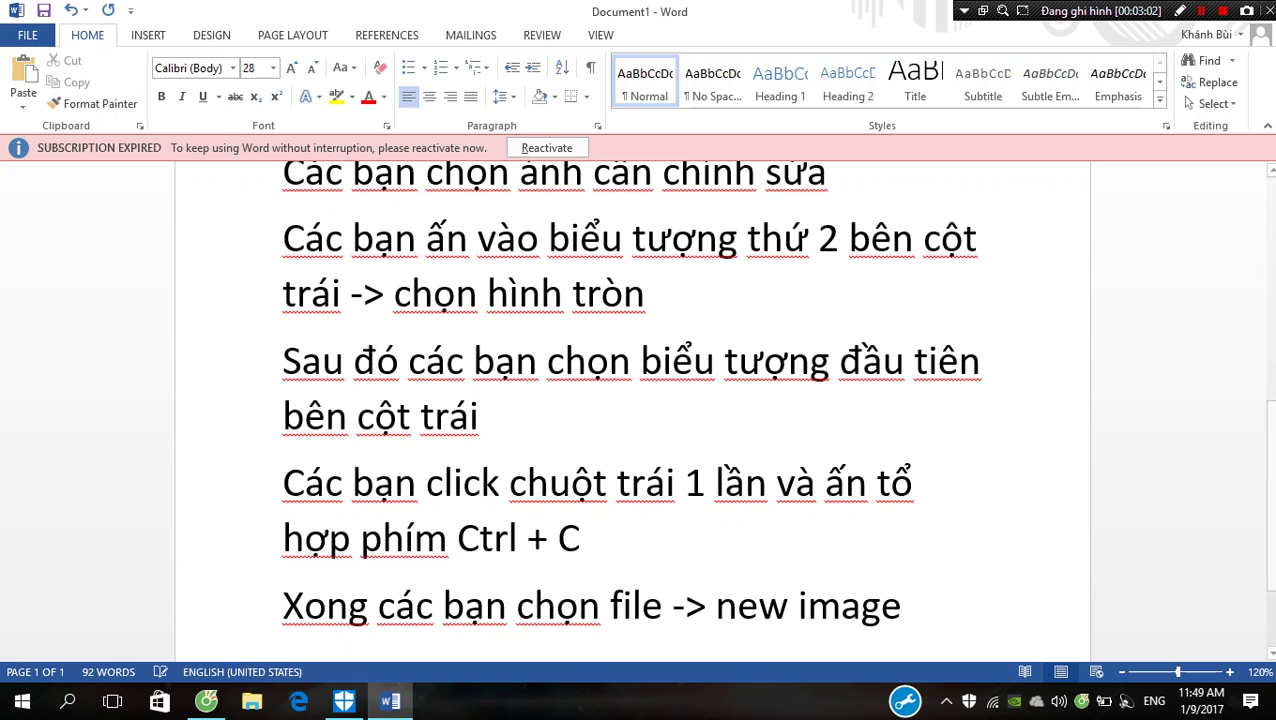
Open File > New image for a transparent 400 × 400 canvas in Photoshop Online.
key(alt+Tab)
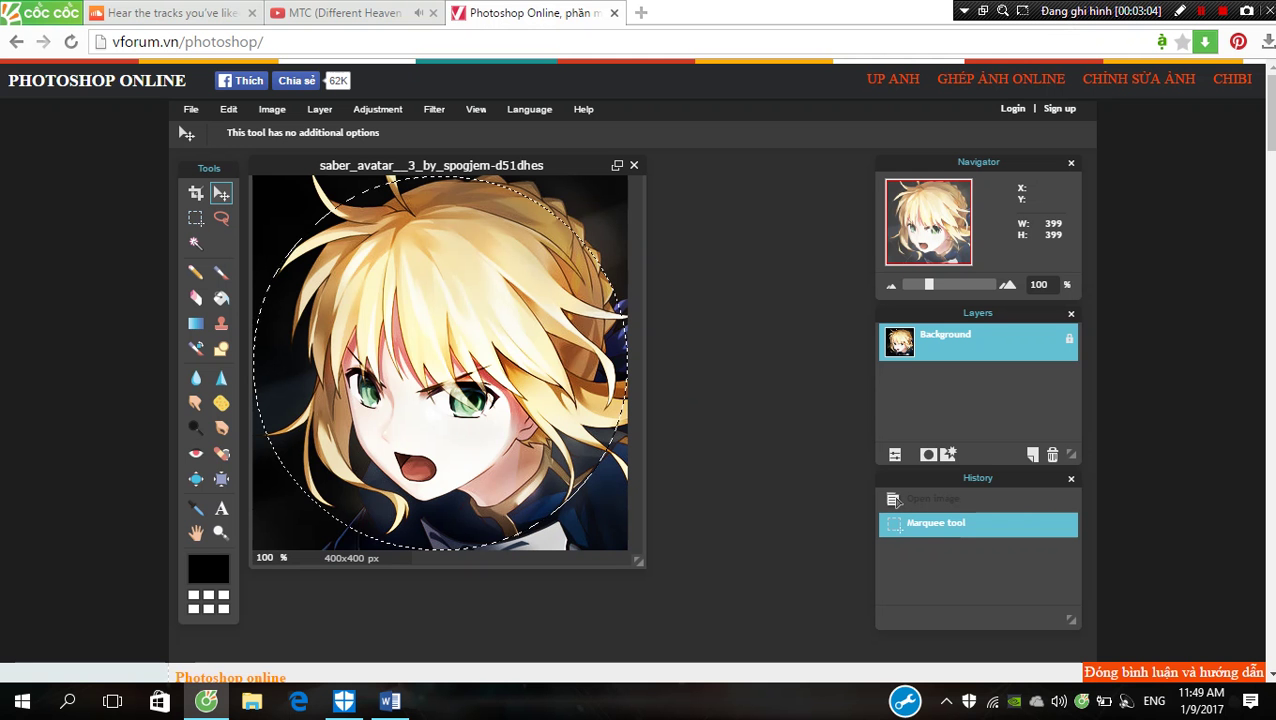
click(190, 109)
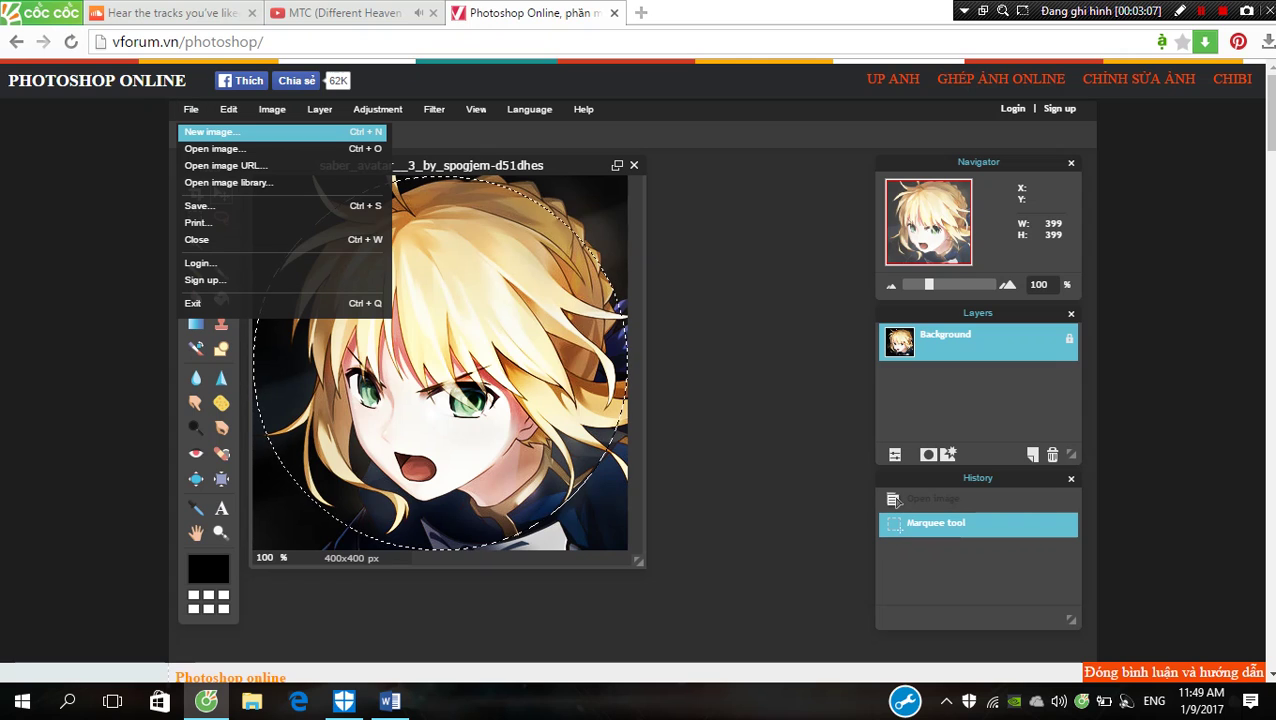
click(212, 131)
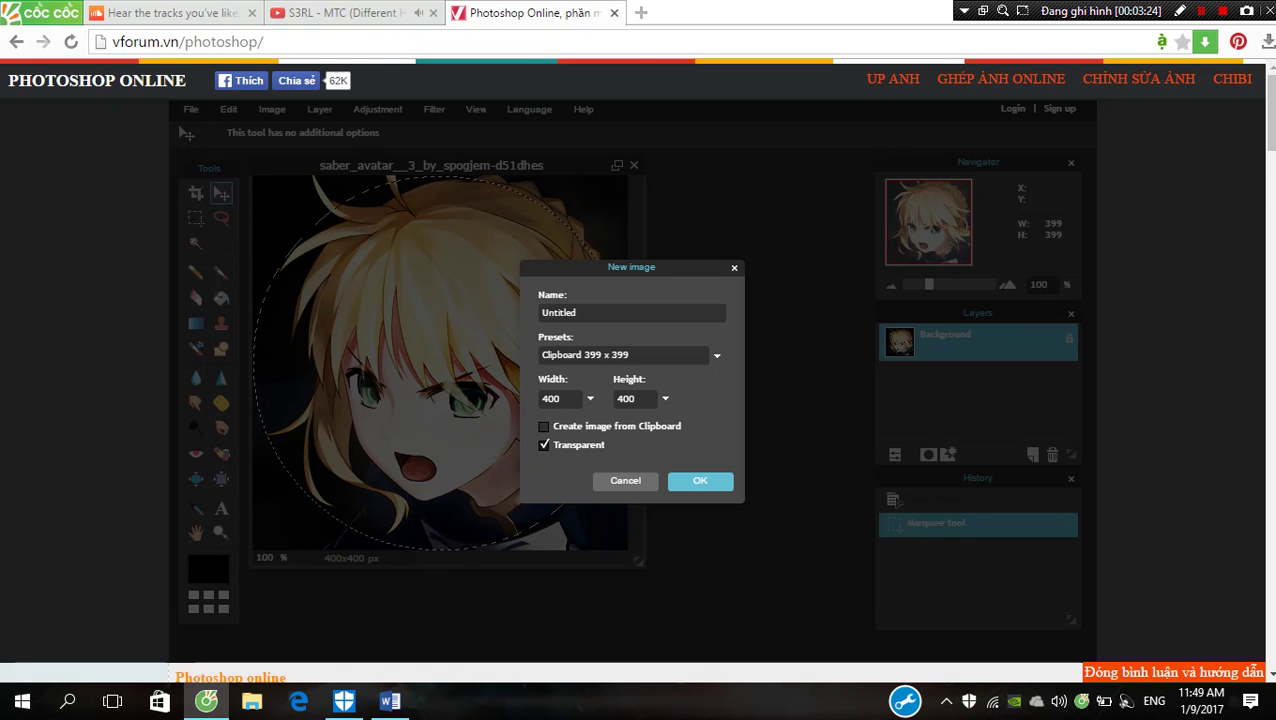
On a new Word page, start the note about setting the image size and checking Transparent.
key(alt+Tab)
key(ctrl+Return)
text(Chinhr suawr )
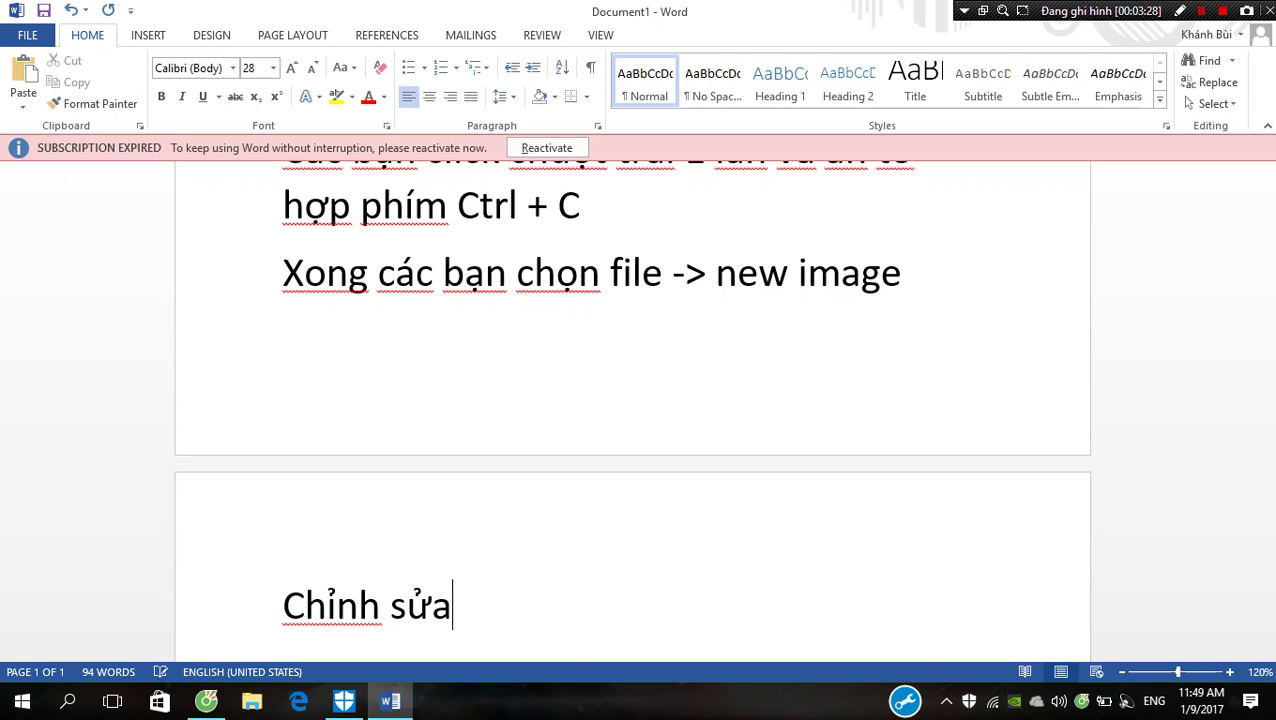
text(kichs cowx anhr muoons vaf nhows chonj )
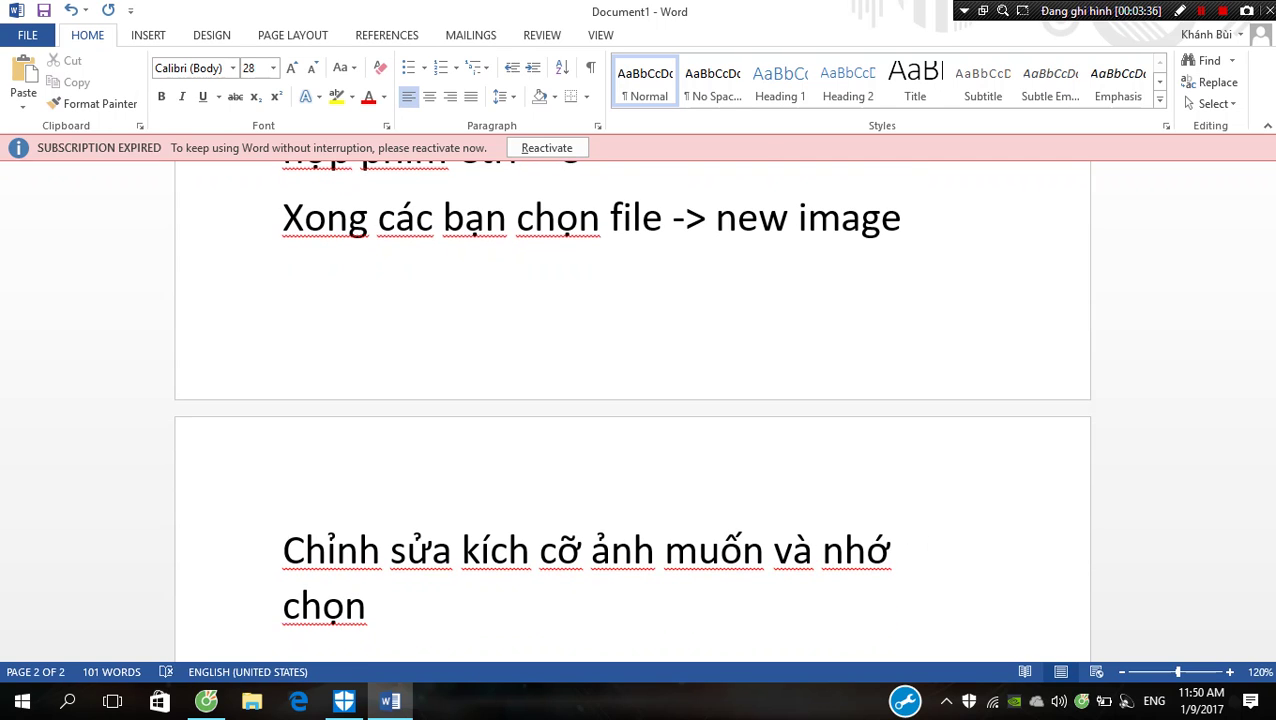
text(o)
text(Transsperent nhà)
Remove the stray accent from the last word of the Transparent reminder note.
key(BackSpace)
Finish the Transparent reminder note and create the blank transparent 400x400 canvas.
text(a)
key(alt+Tab)
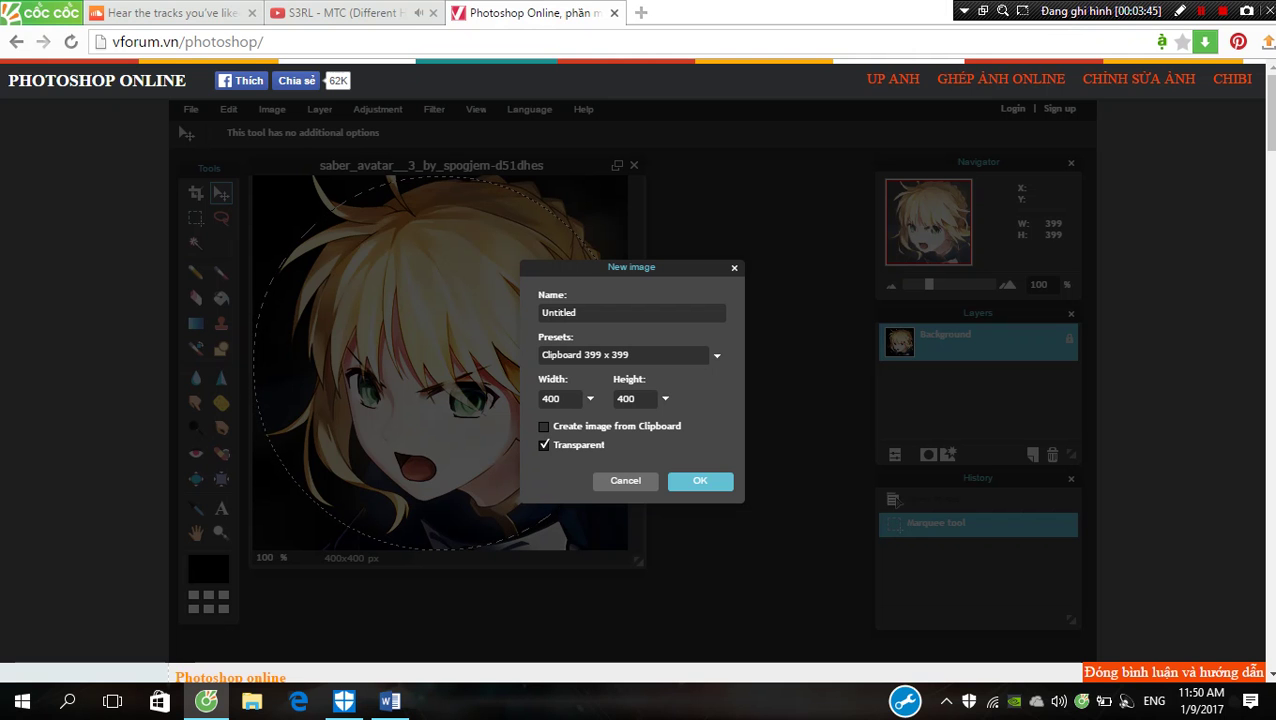
key(Return)
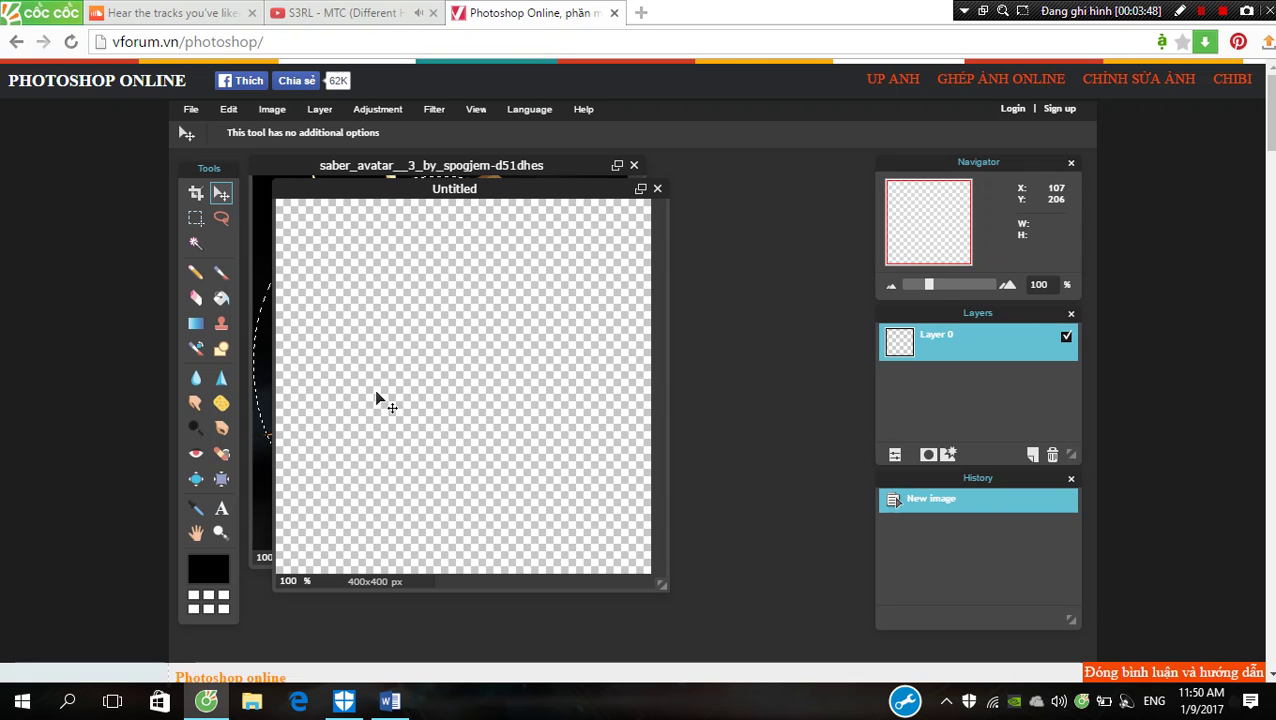
Add the Word note line 'Sau đó các bạn ấn Ctrl + V'.
key(alt+Tab)
key(Return)
text(Sau đoó caác bạn)
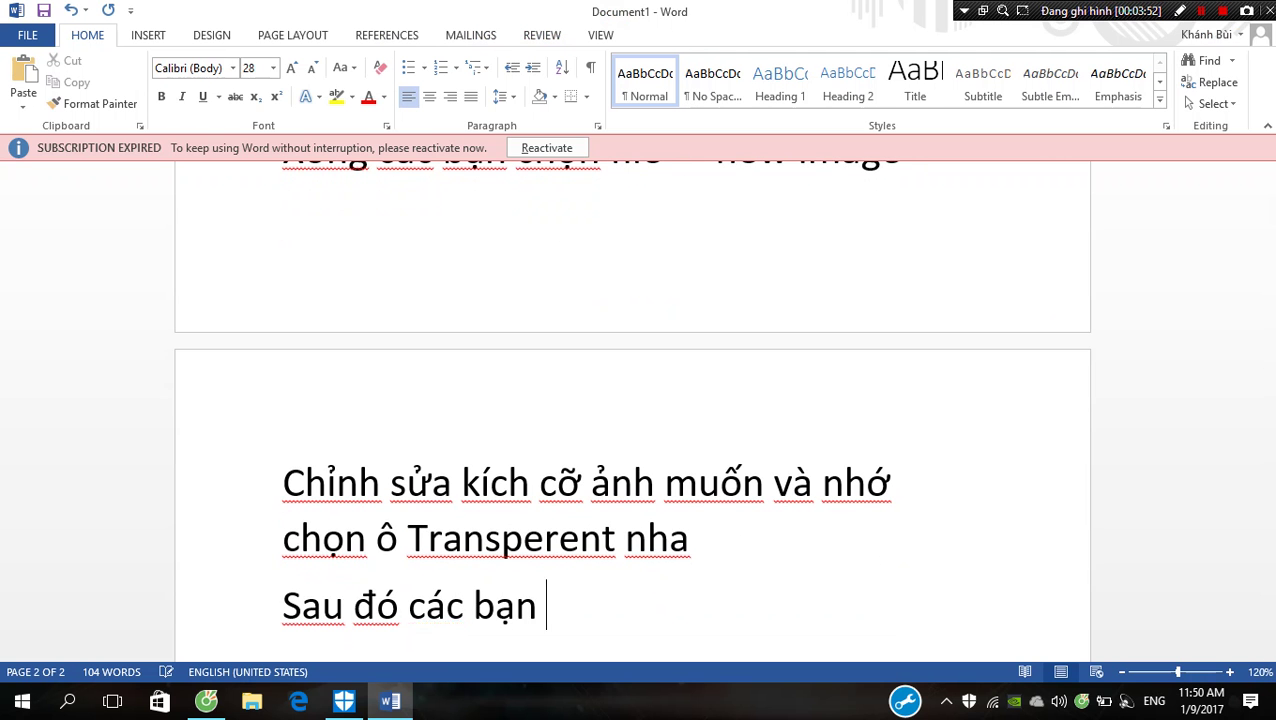
text( ấnCtr;)
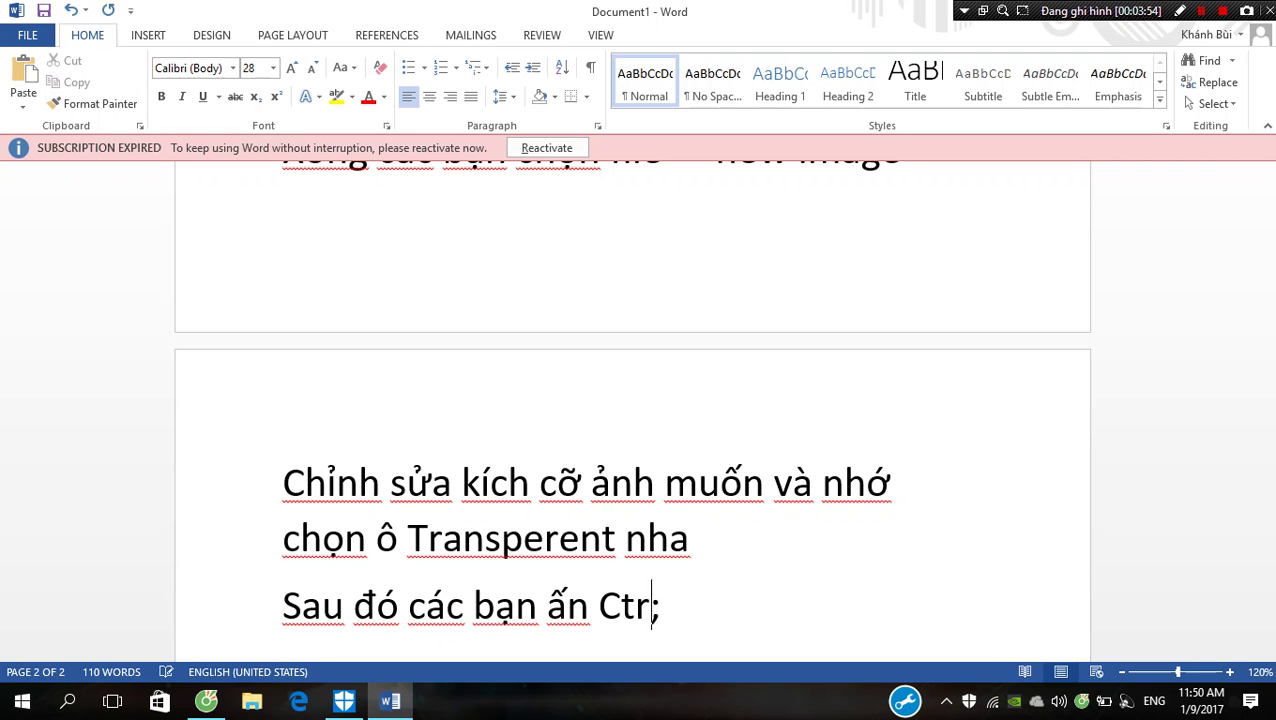
text(l+ V)
Paste the circular avatar onto the Untitled canvas as Layer 1.
key(alt+Tab)
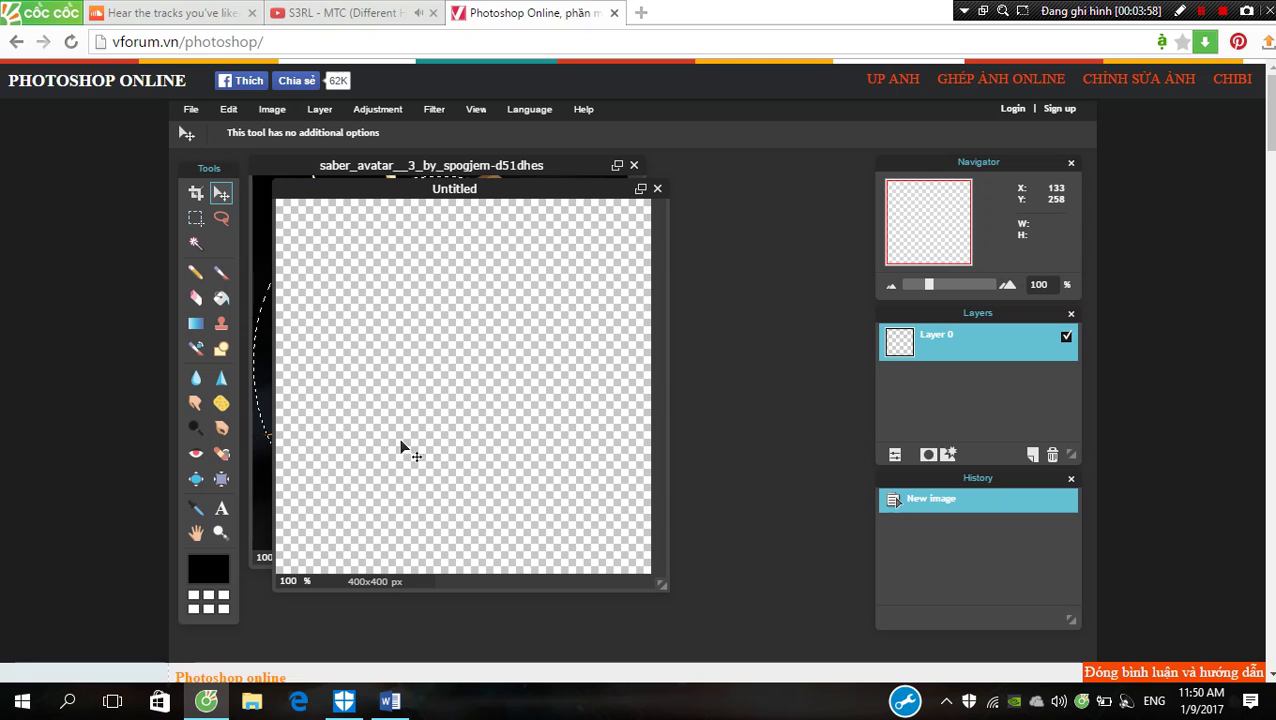
key(ctrl+v)
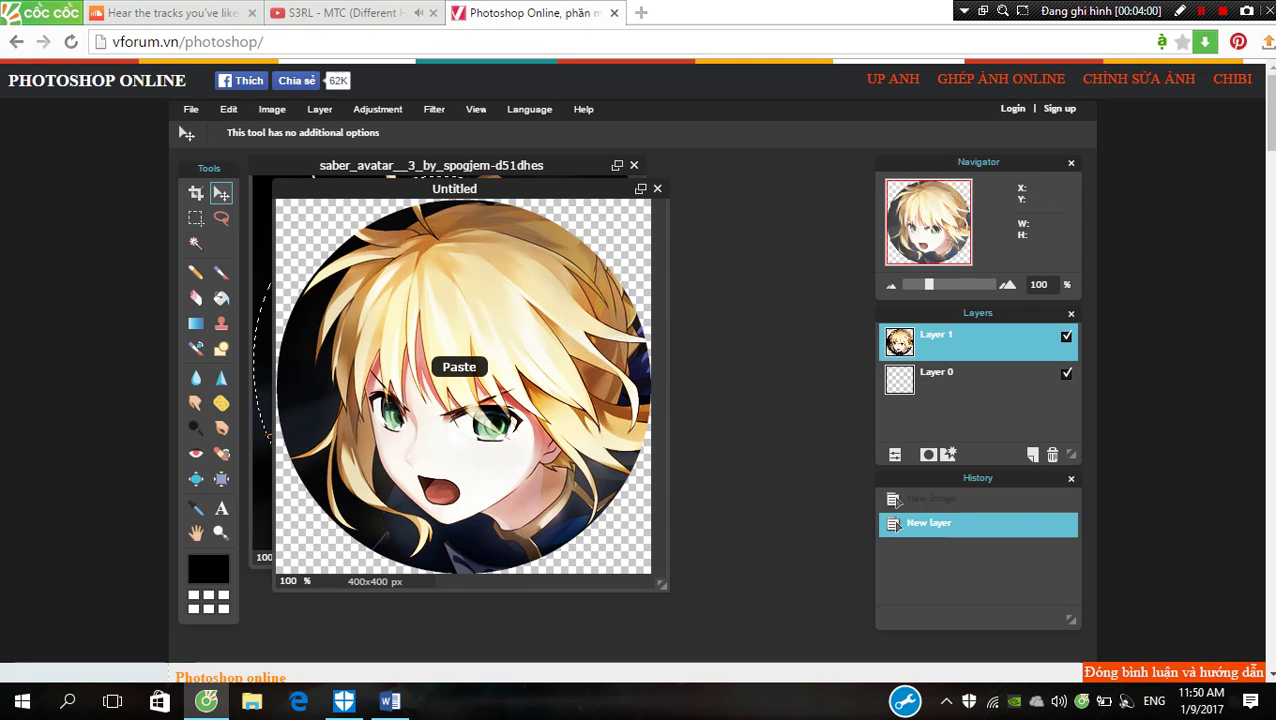
key(alt+Tab)
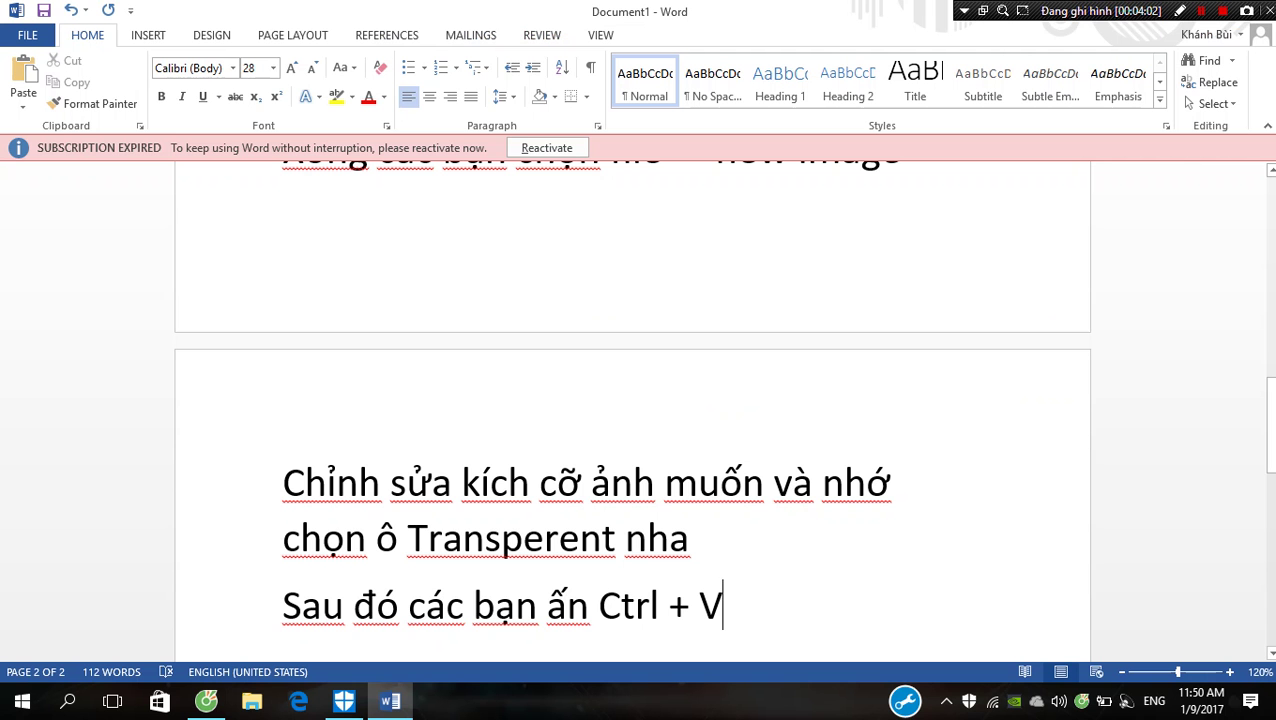
Add the Word line 'Tắt cái kia đi xong tắt cái này cái này mới cần save nè', fixing 'seve'.
key(Return)
text(Tắt cái kia đi)
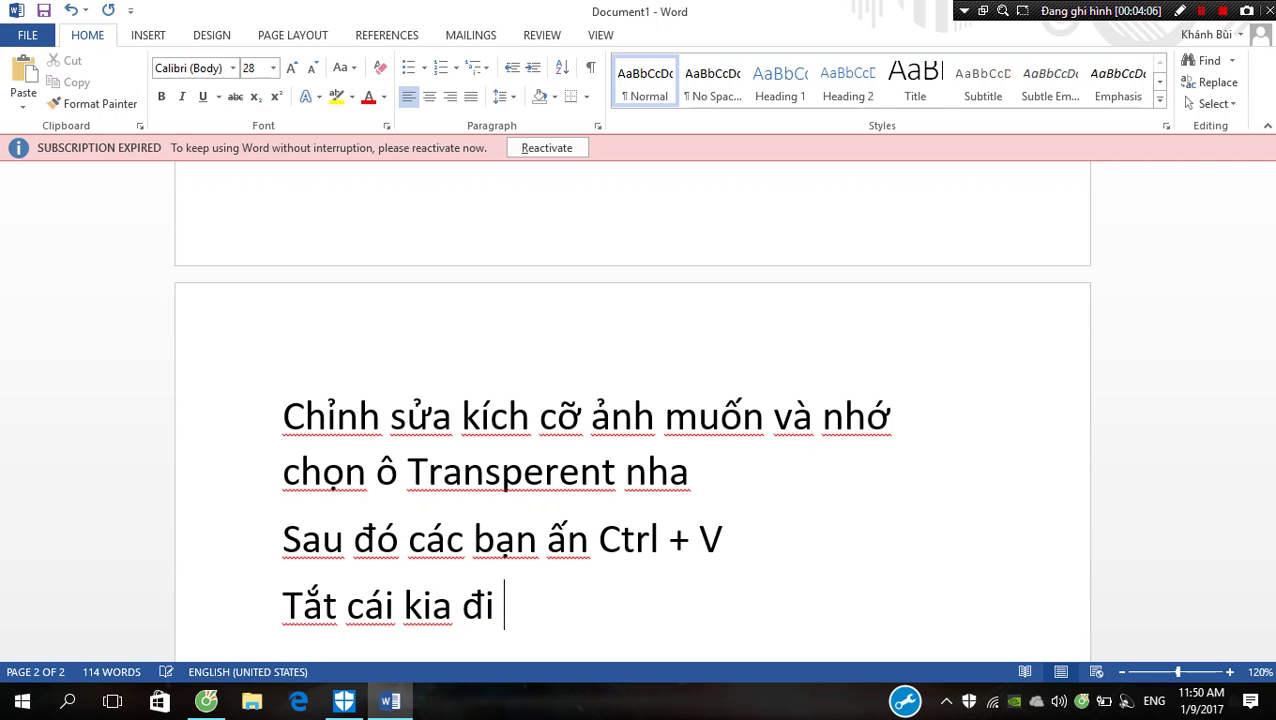
text( xong tắt cái này)
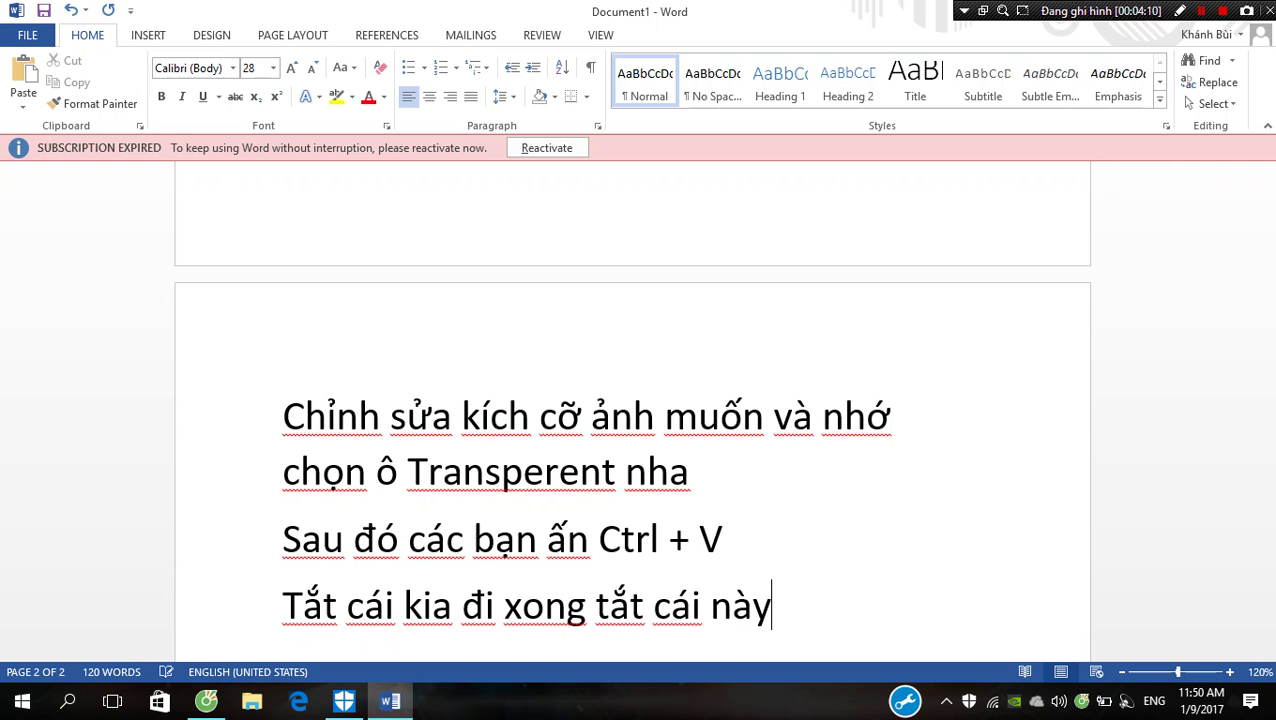
text( cái )
text(naày mơi )
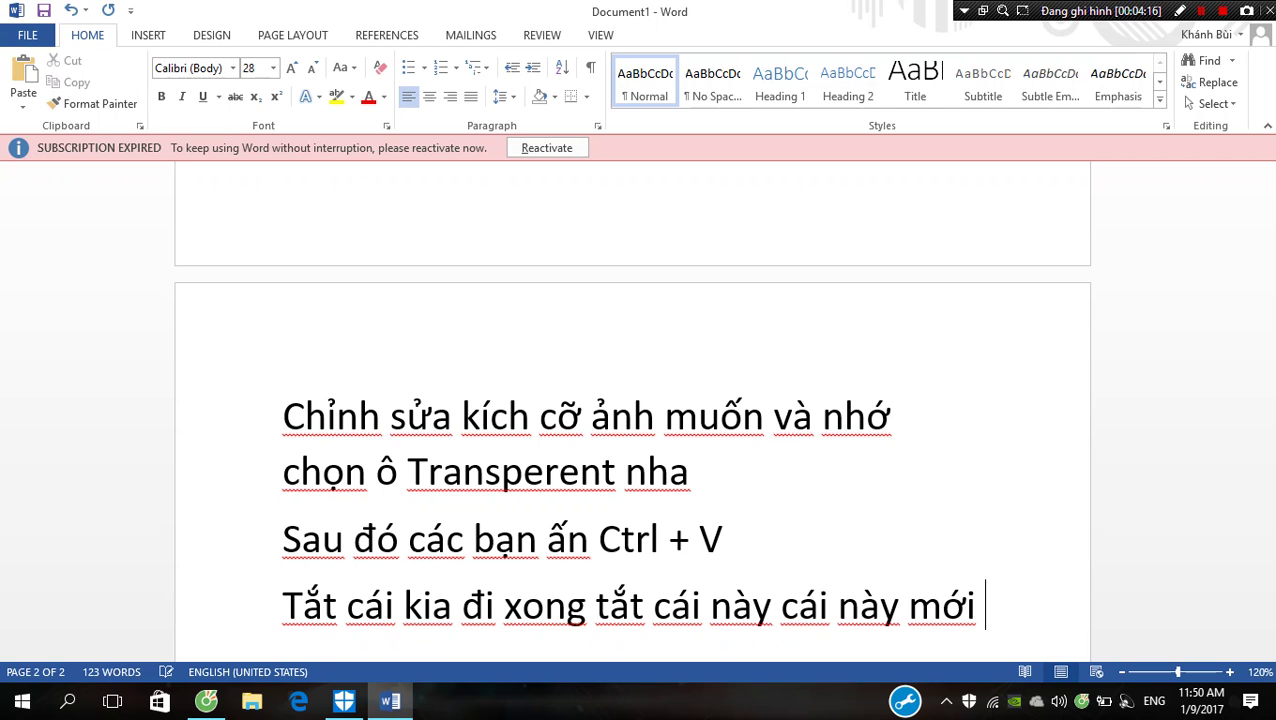
text(cần )
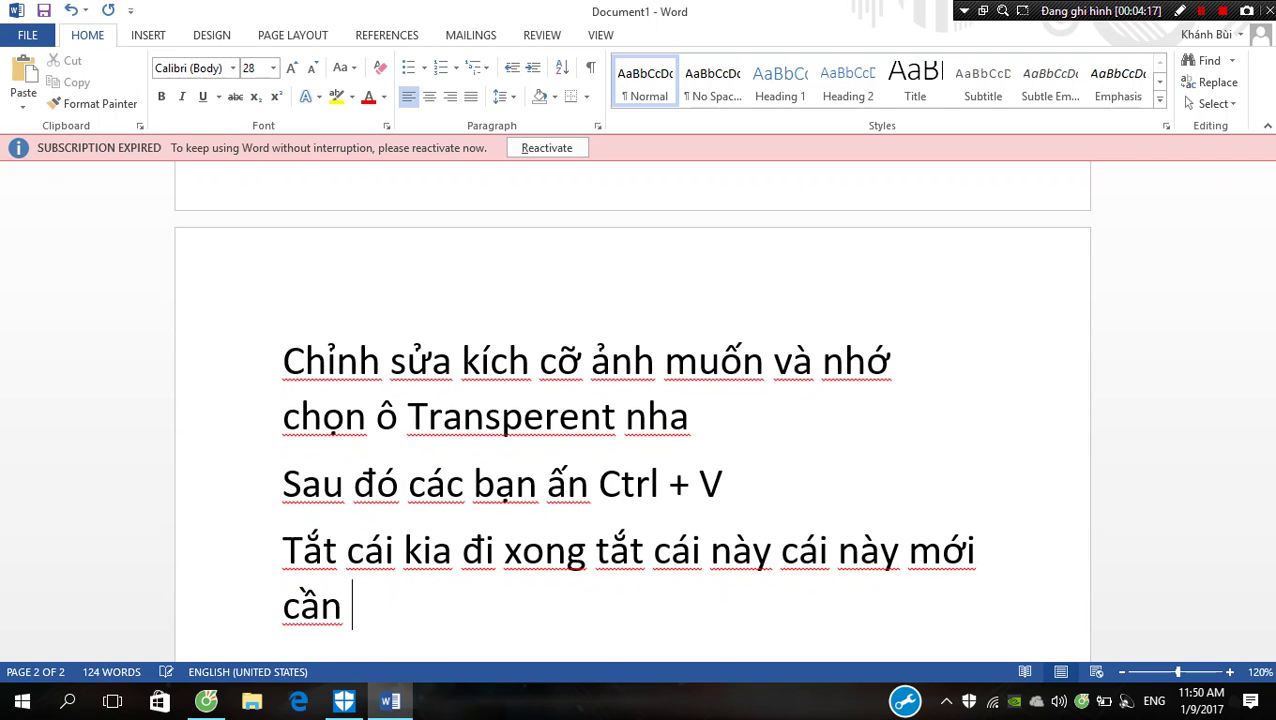
text(seve neè)
key(BackSpace)
key(BackSpace)
key(BackSpace)
key(BackSpace)
key(BackSpace)
key(BackSpace)
text(ave n)
text(eè)
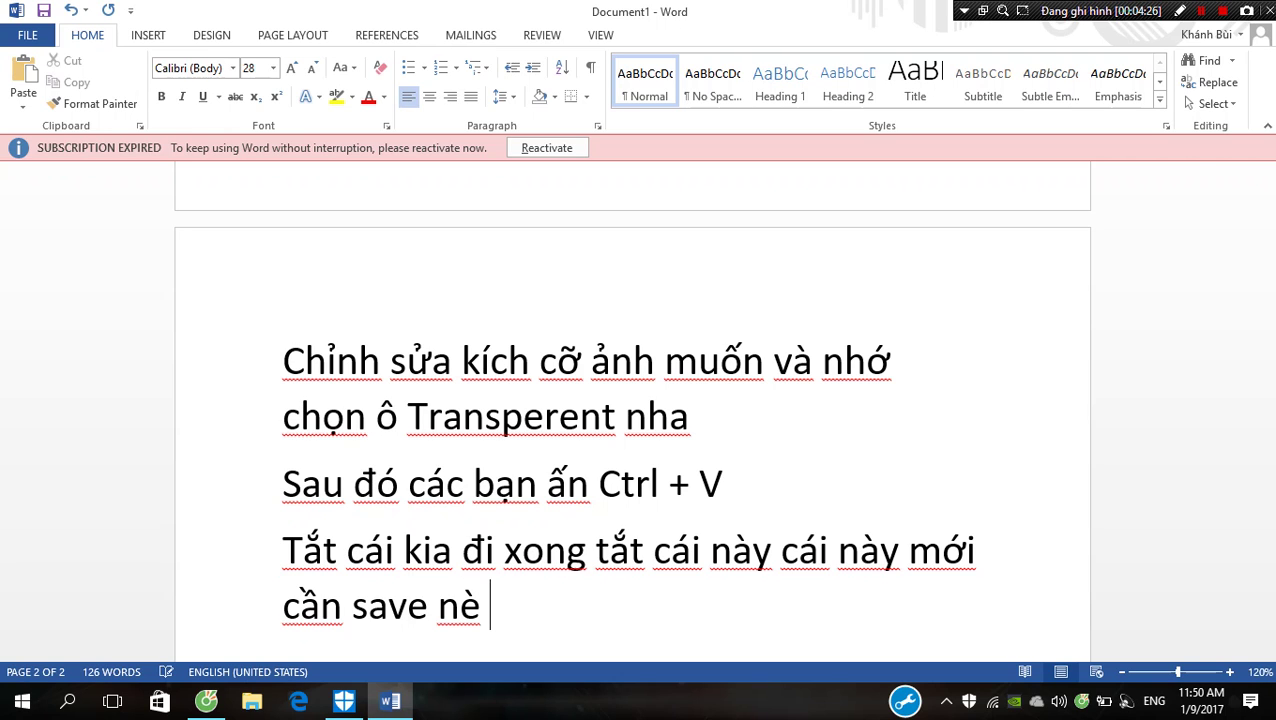
key(alt+Tab)
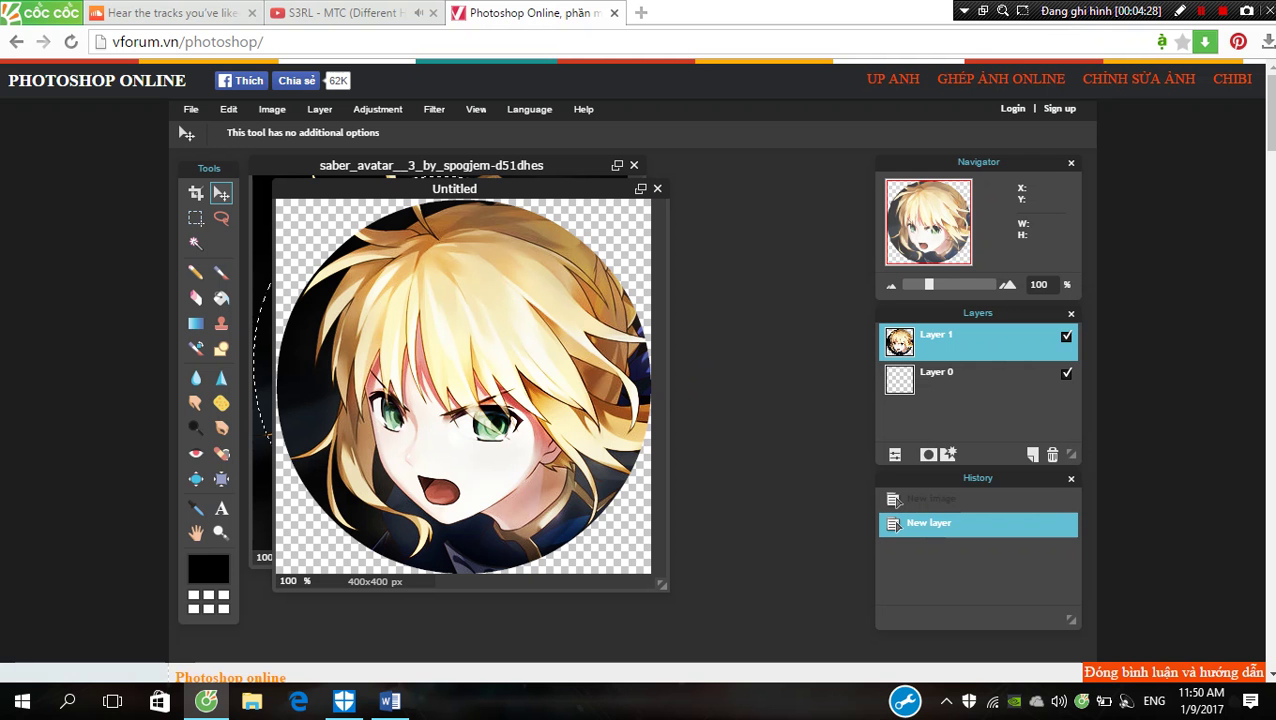
Close saber_avatar without saving, then close Untitled and choose to save it.
drag(454, 188, 540, 258)
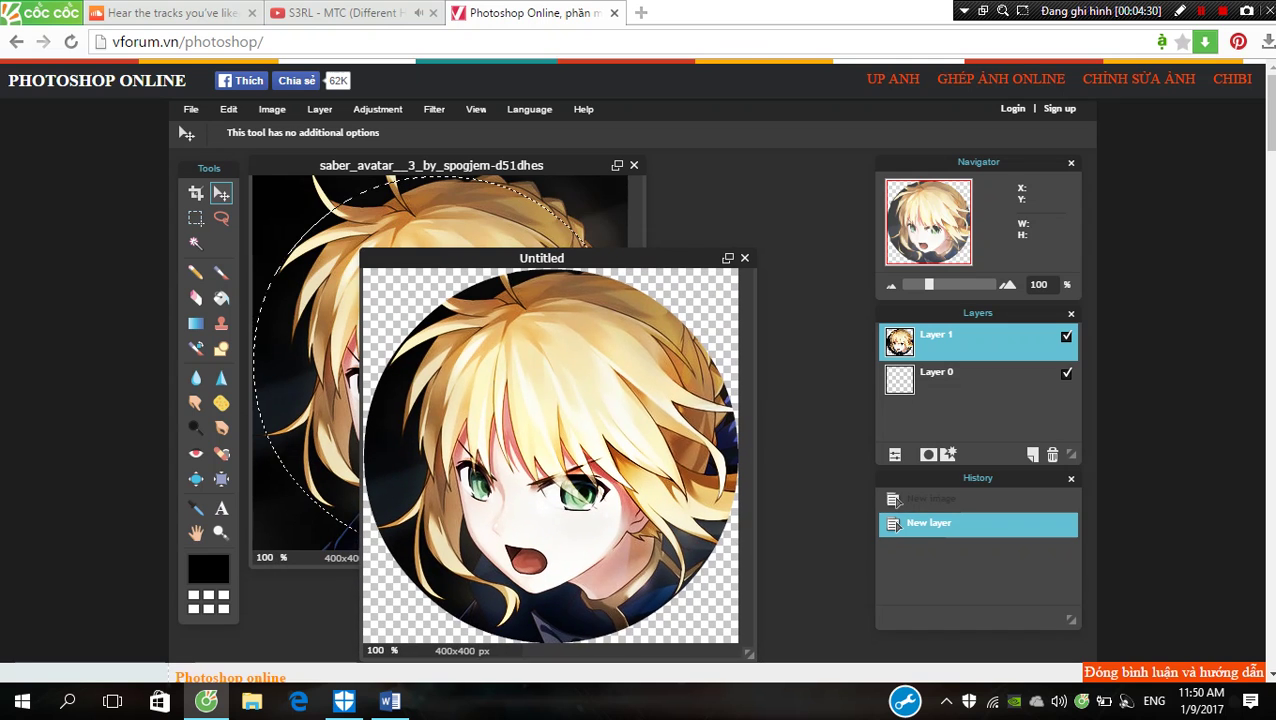
click(633, 165)
click(644, 417)
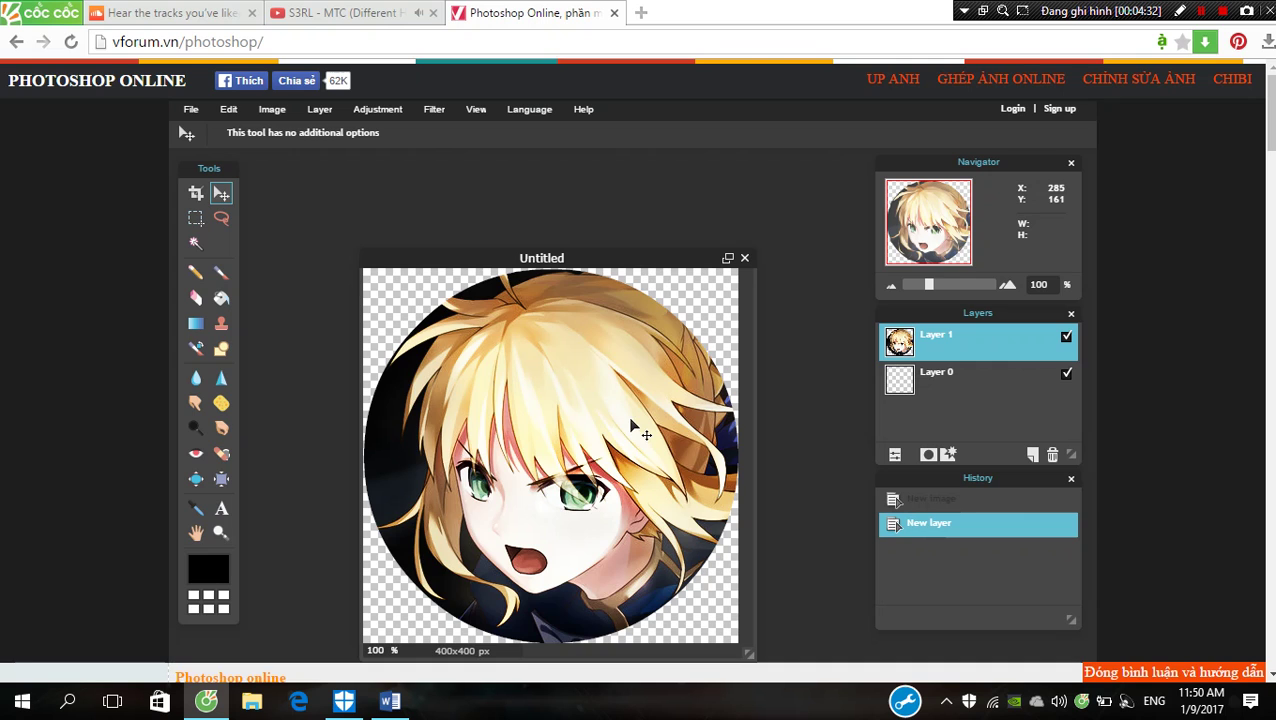
drag(545, 258, 545, 182)
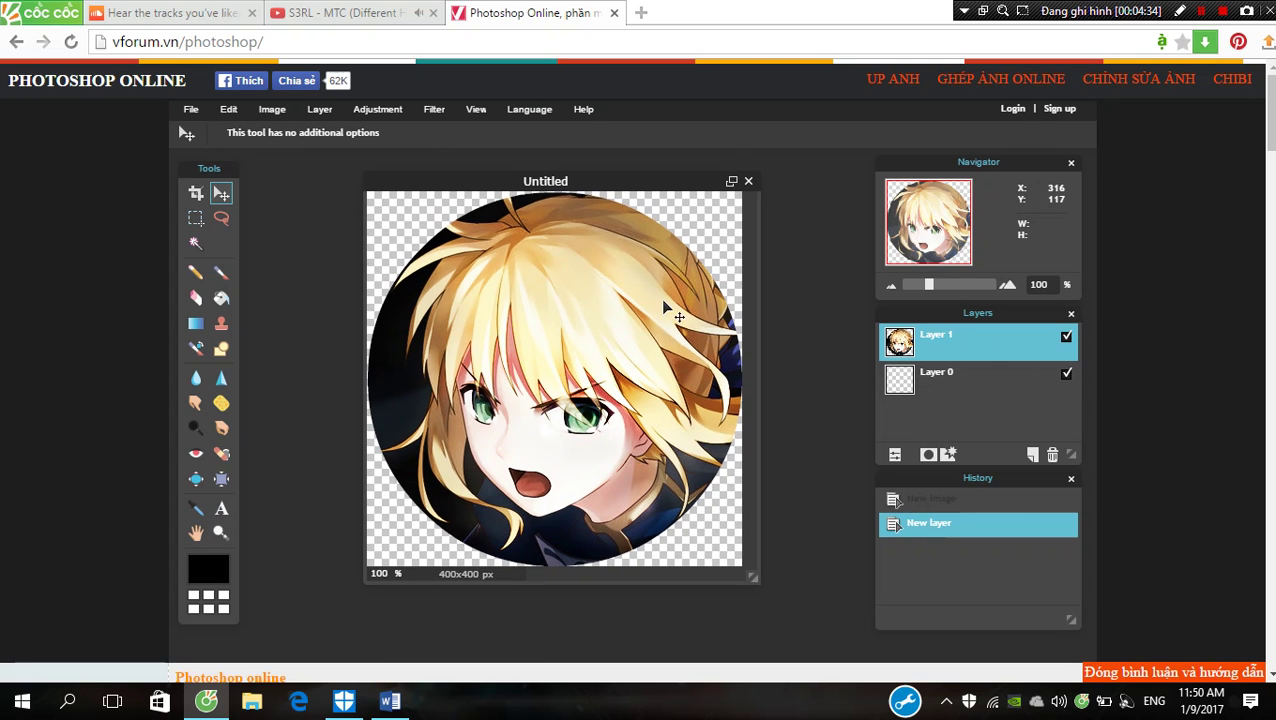
click(748, 181)
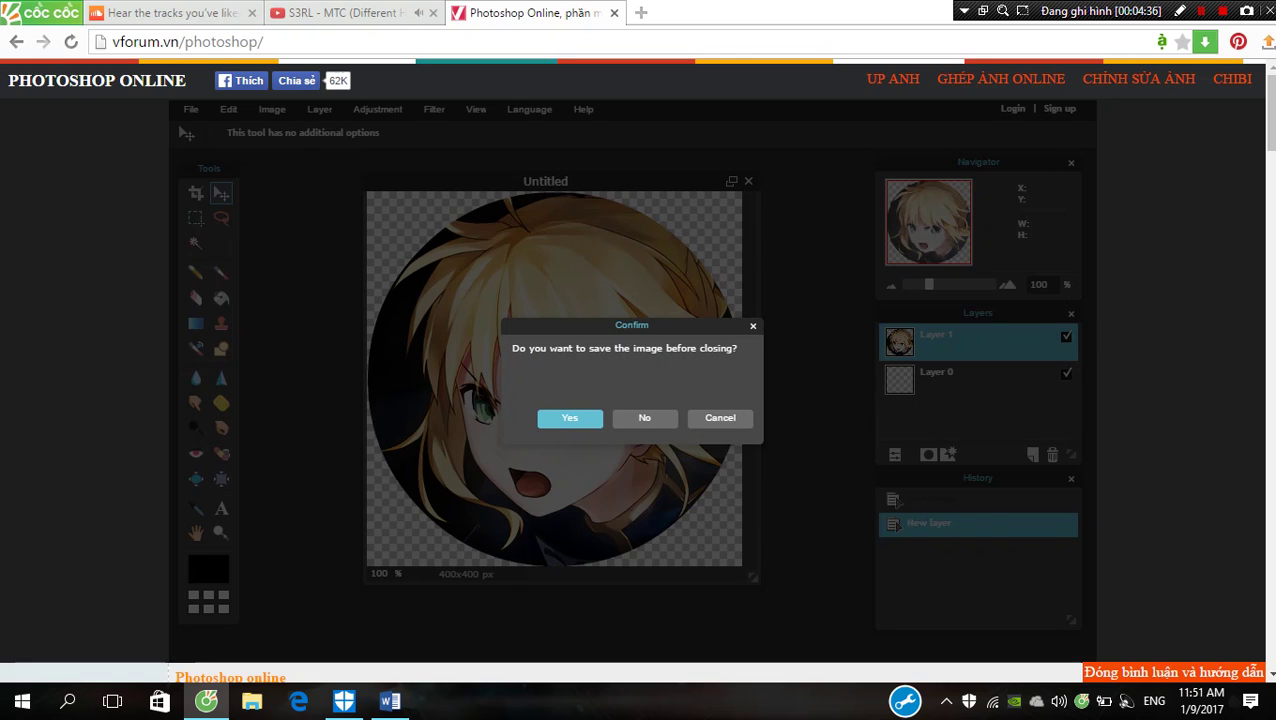
key(Return)
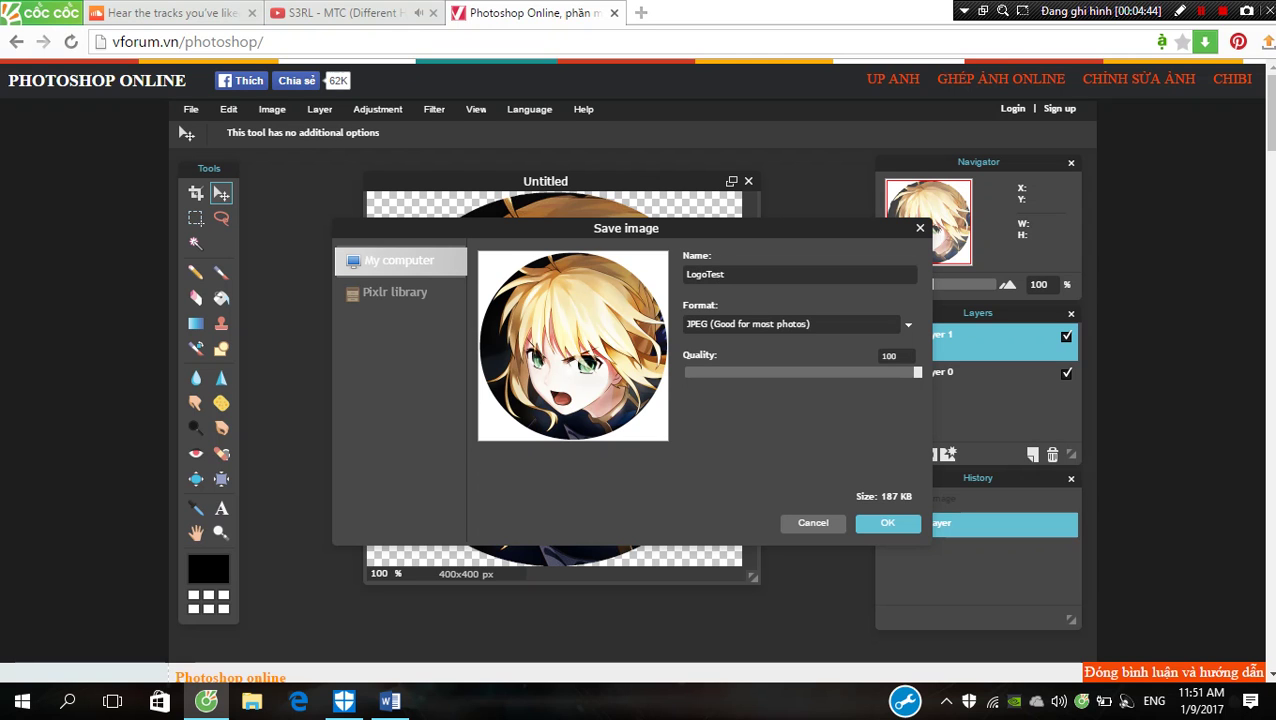
Add a Word note reminding readers to choose PNG when saving.
key(alt+Tab)
key(Return)
text(lưu ys: cacs banj nhwos)
key(BackSpace)
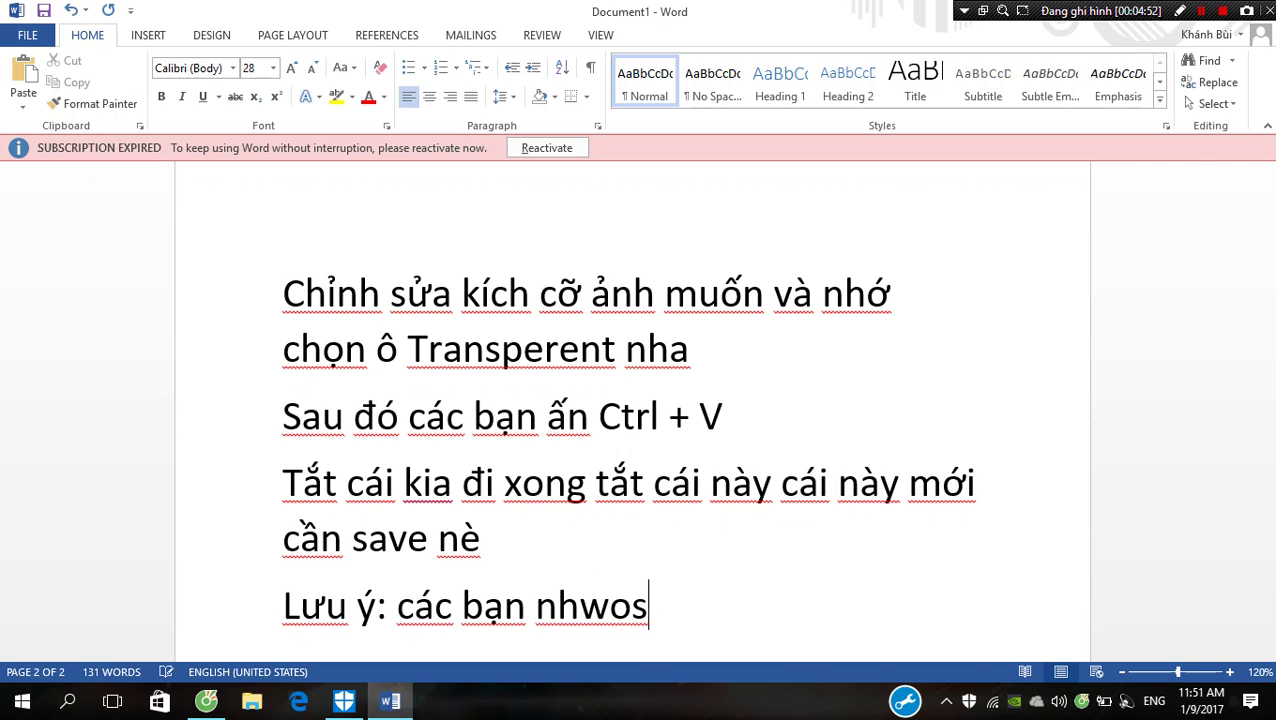
key(BackSpace)
key(BackSpace)
key(BackSpace)
text(ow chonj PNG)
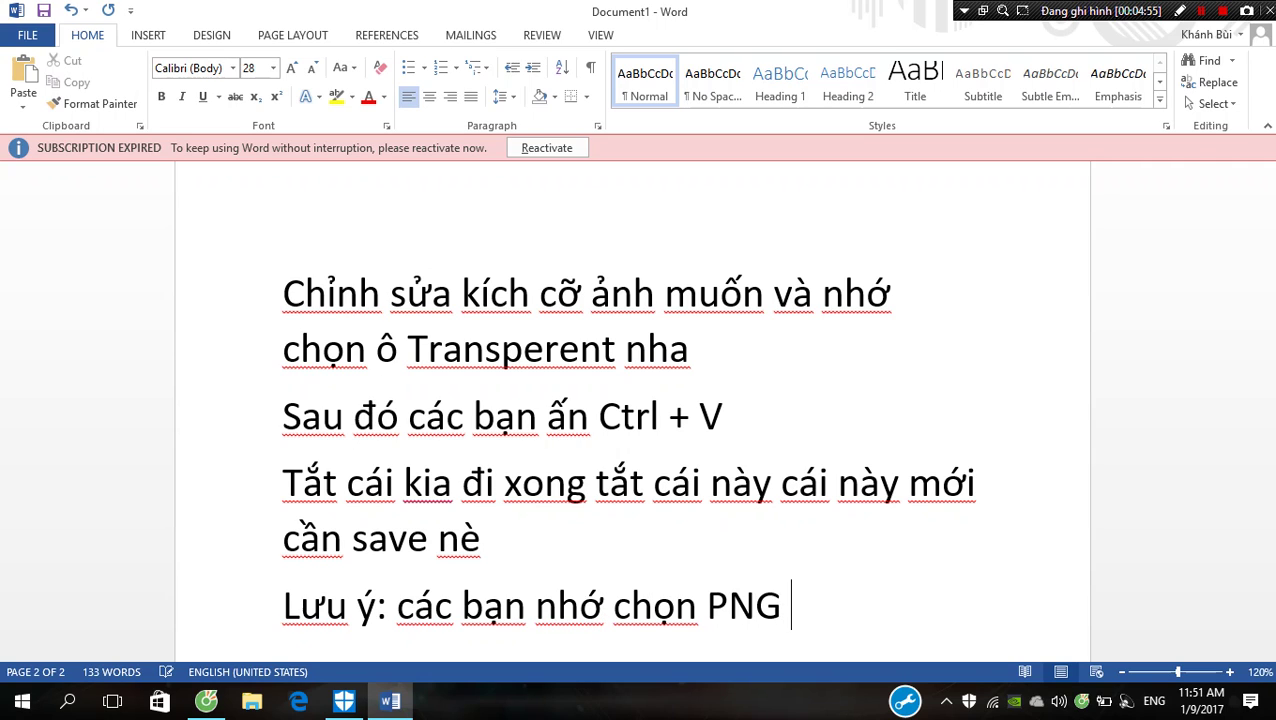
text( nhas)
key(alt+Tab)
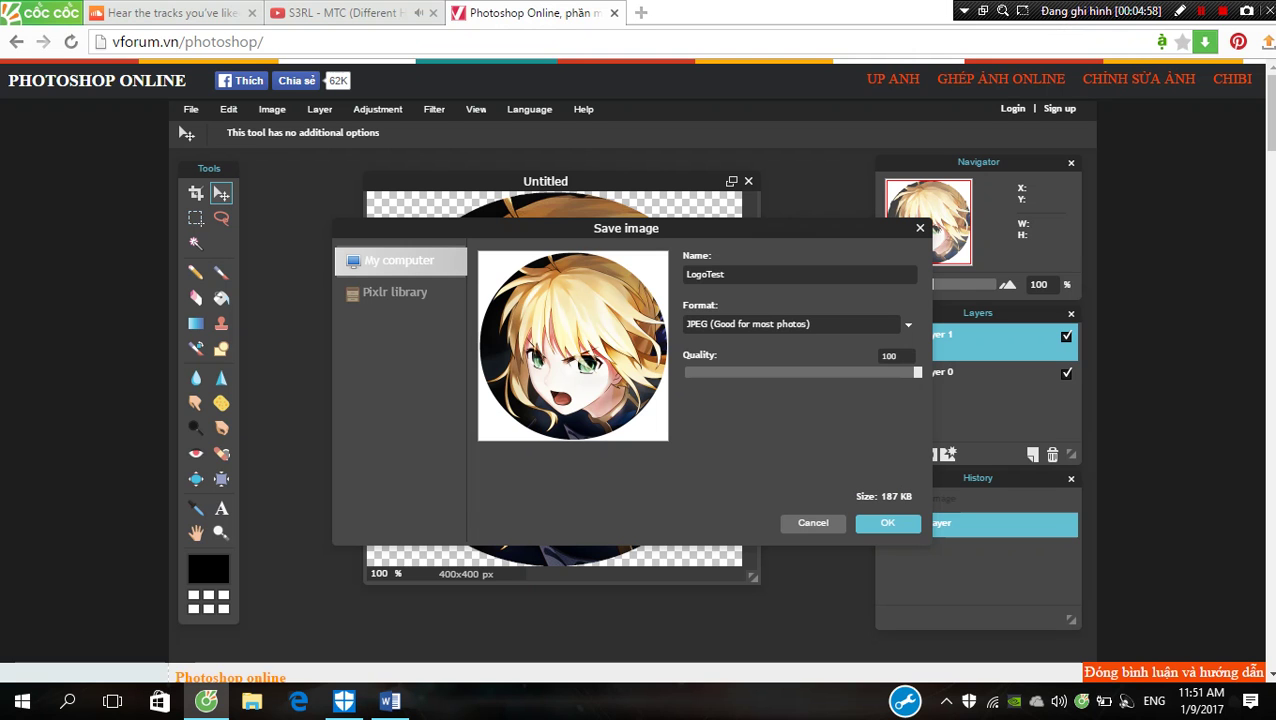
Save the canvas as LogoTest in PNG (Transparent, full quality) format.
click(795, 324)
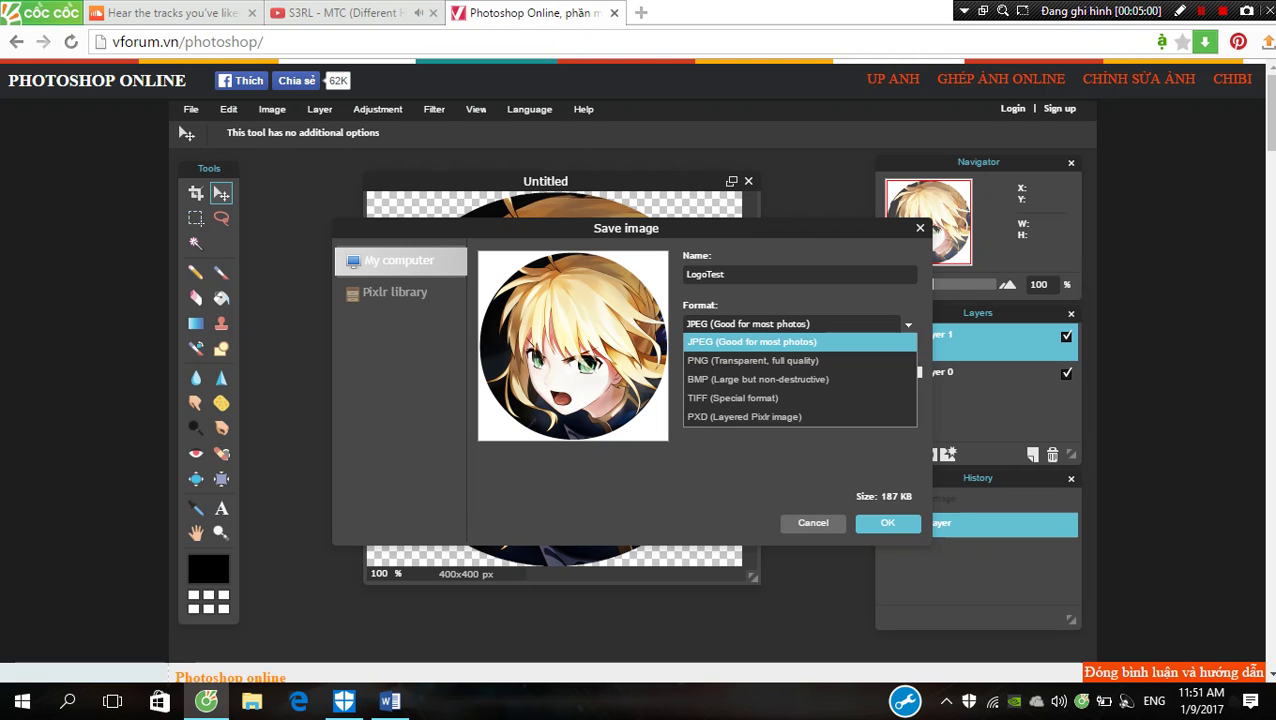
click(752, 360)
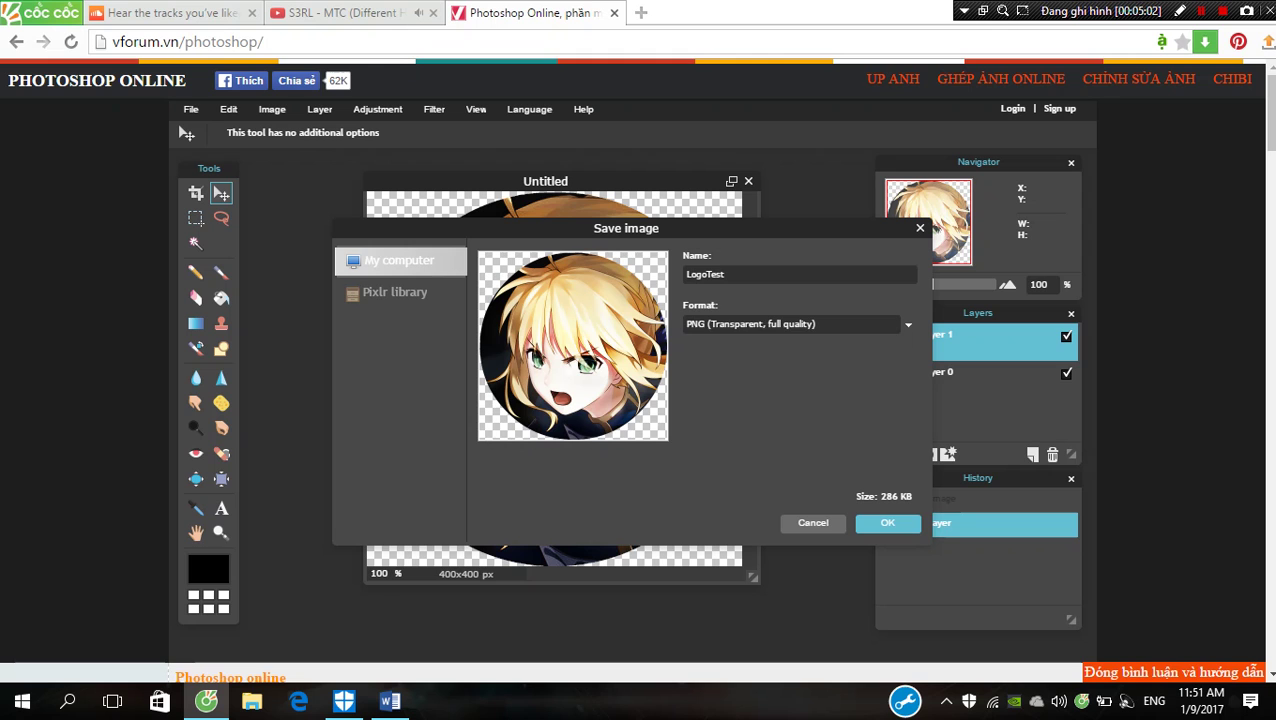
click(795, 324)
click(760, 360)
key(Return)
key(Return)
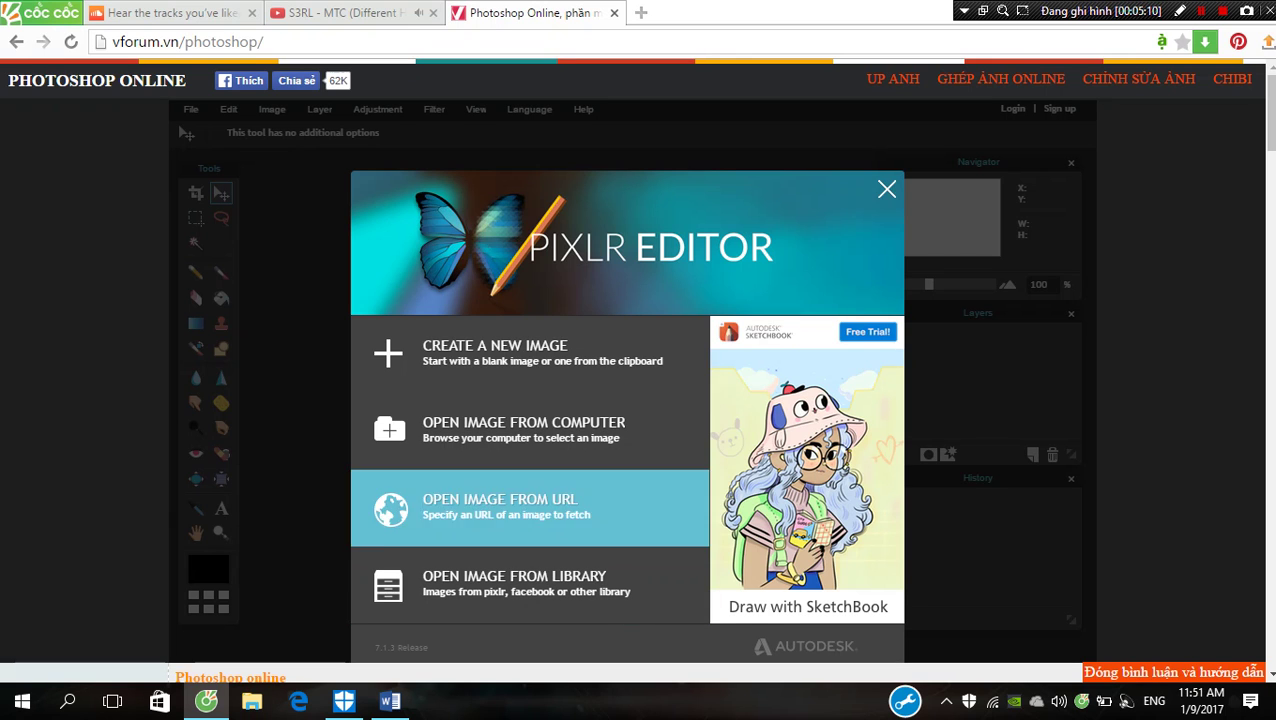
click(430, 428)
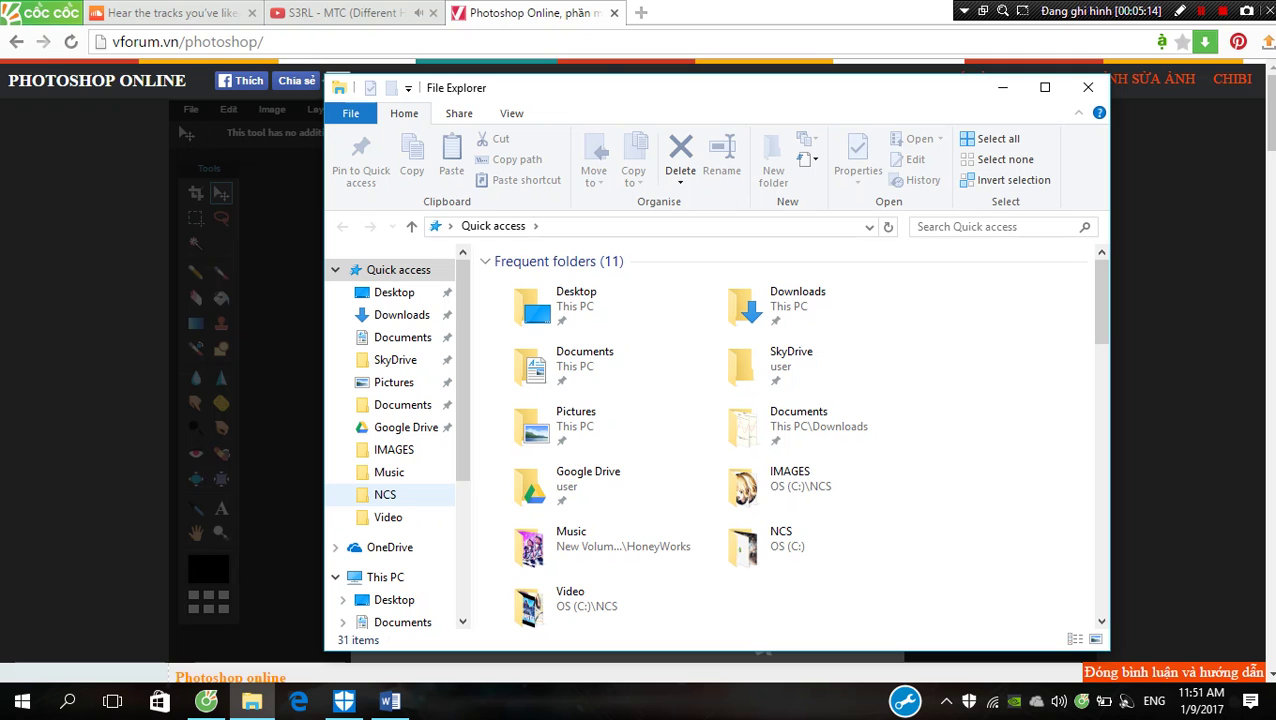
Open LogoTest.png from NCS > IMAGES in Photos to check the round cut-out.
click(385, 494)
double_click(521, 282)
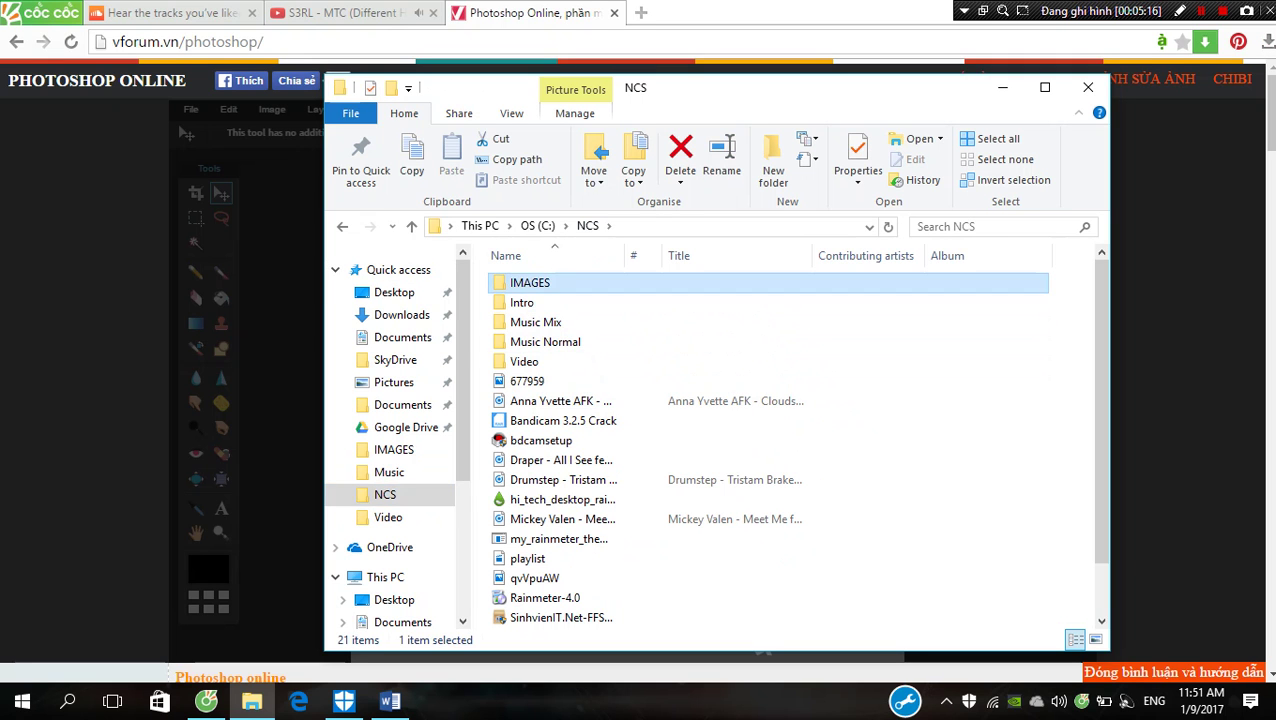
scroll(830, 480, down, 3)
click(1038, 298)
double_click(1038, 298)
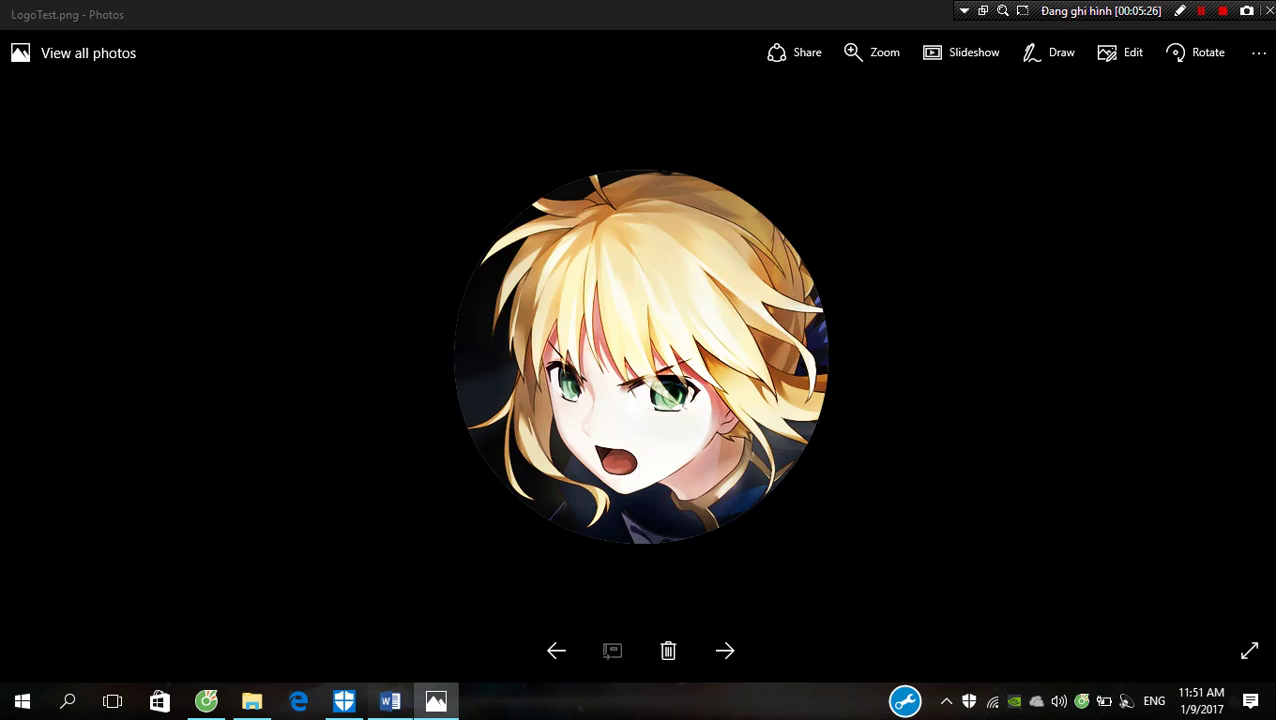
End the Word notes with the line 'OK vậy là xong :3'.
click(390, 701)
key(Return)
text(OK )
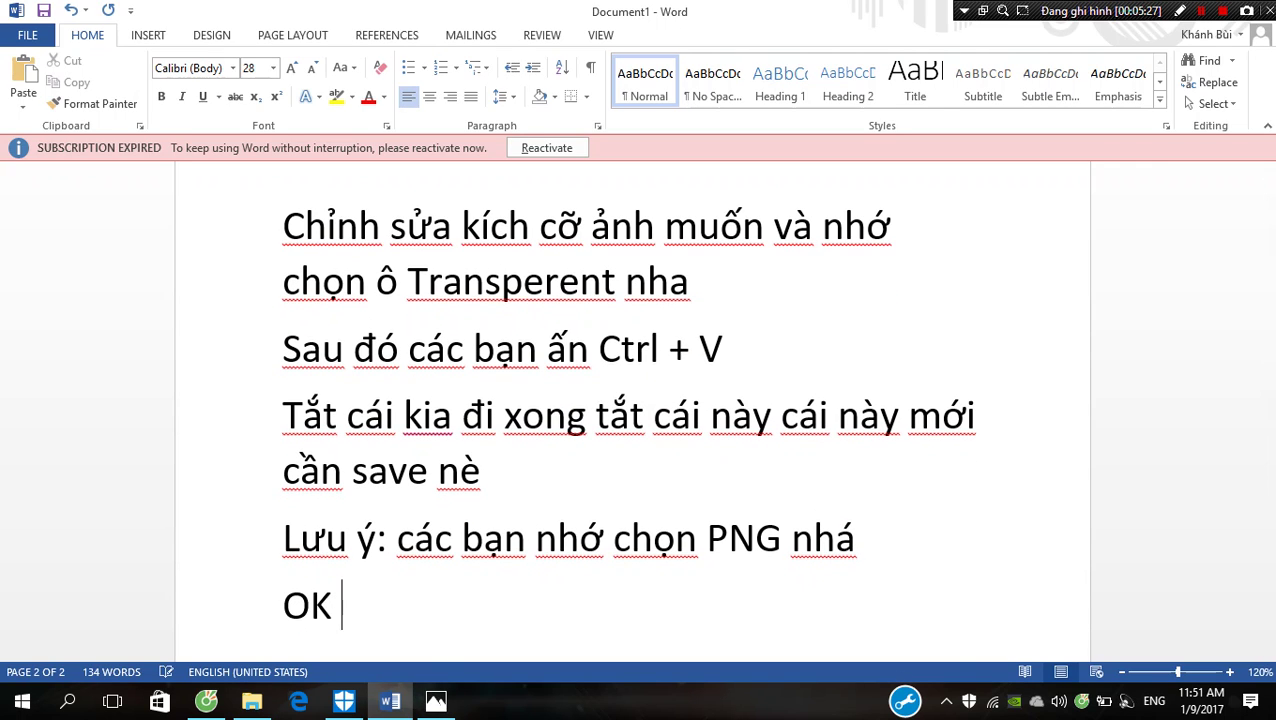
text(vậy là xong :3)
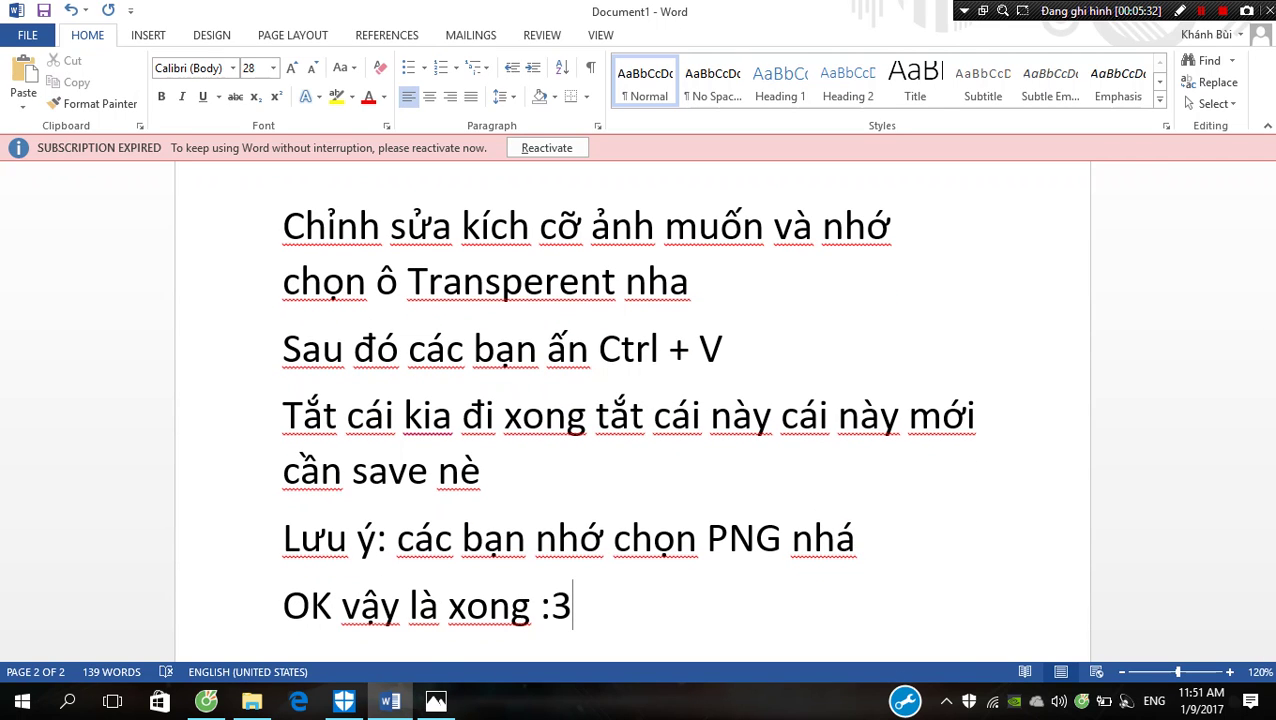